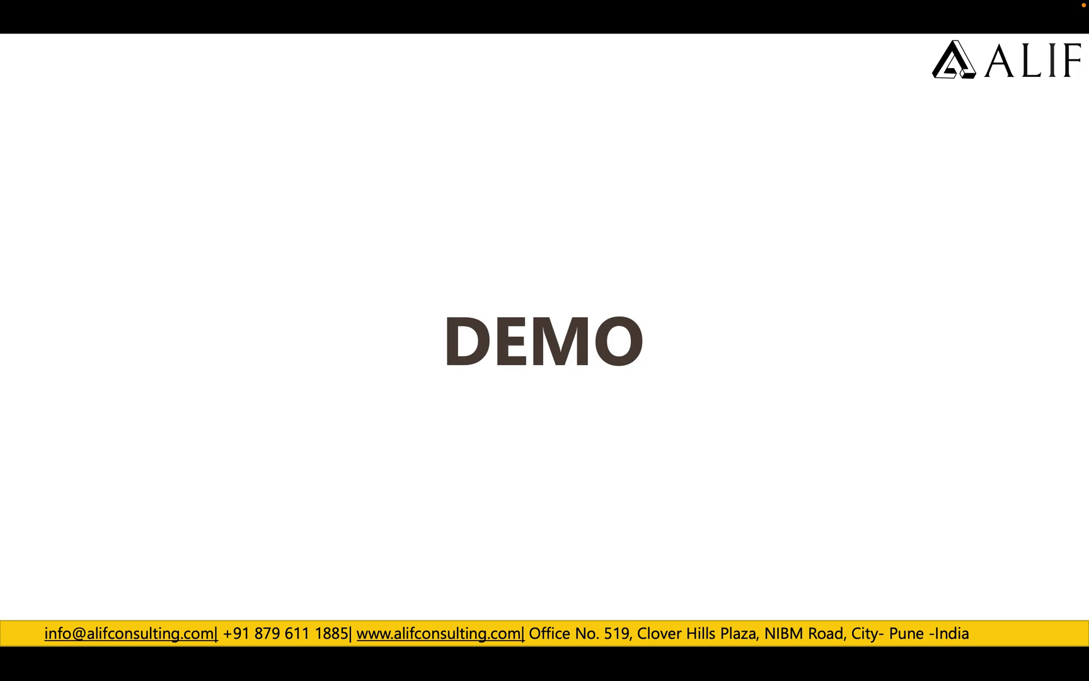
# - Switch from the DEMO slide to the browser showing the Purview User data search page
pyautogui.press('super+Tab')
pyautogui.press('super+Tab')
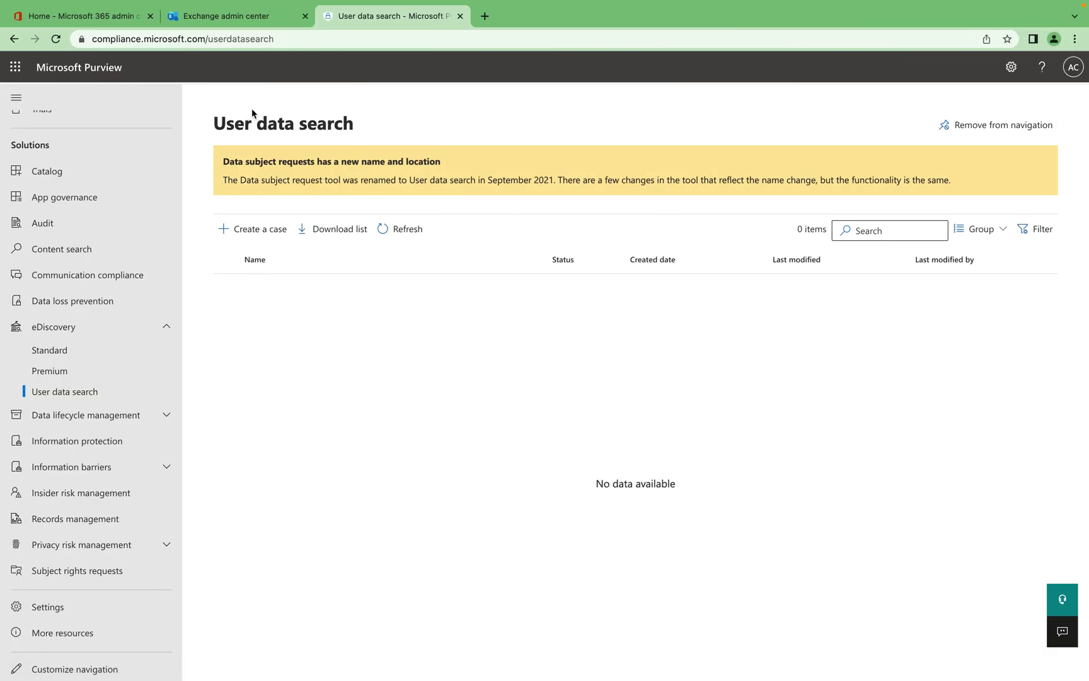
# - In the classic Exchange admin center, go to compliance management's in-place eDiscovery & hold and add a search
pyautogui.click(240, 19)
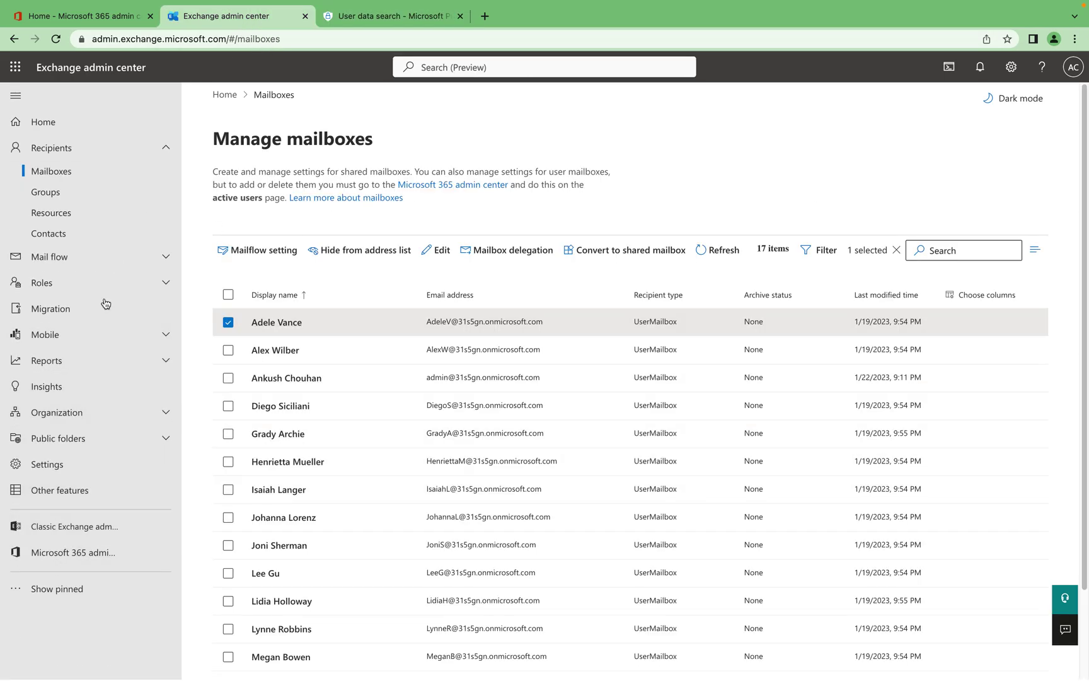
pyautogui.click(81, 528)
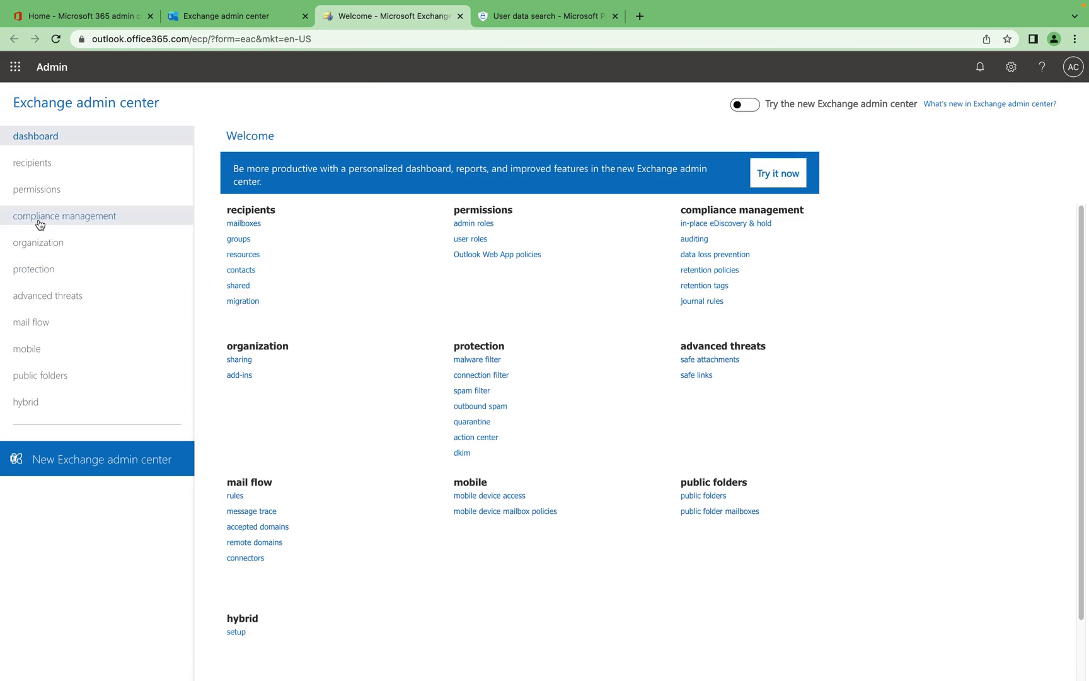
pyautogui.click(37, 224)
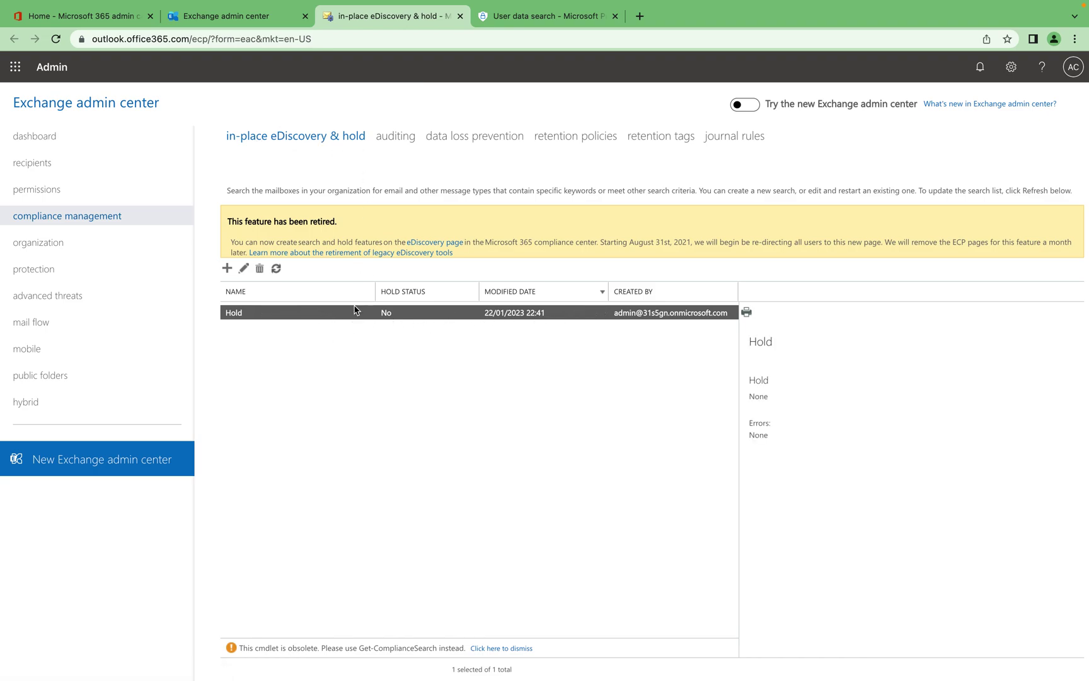
pyautogui.click(227, 269)
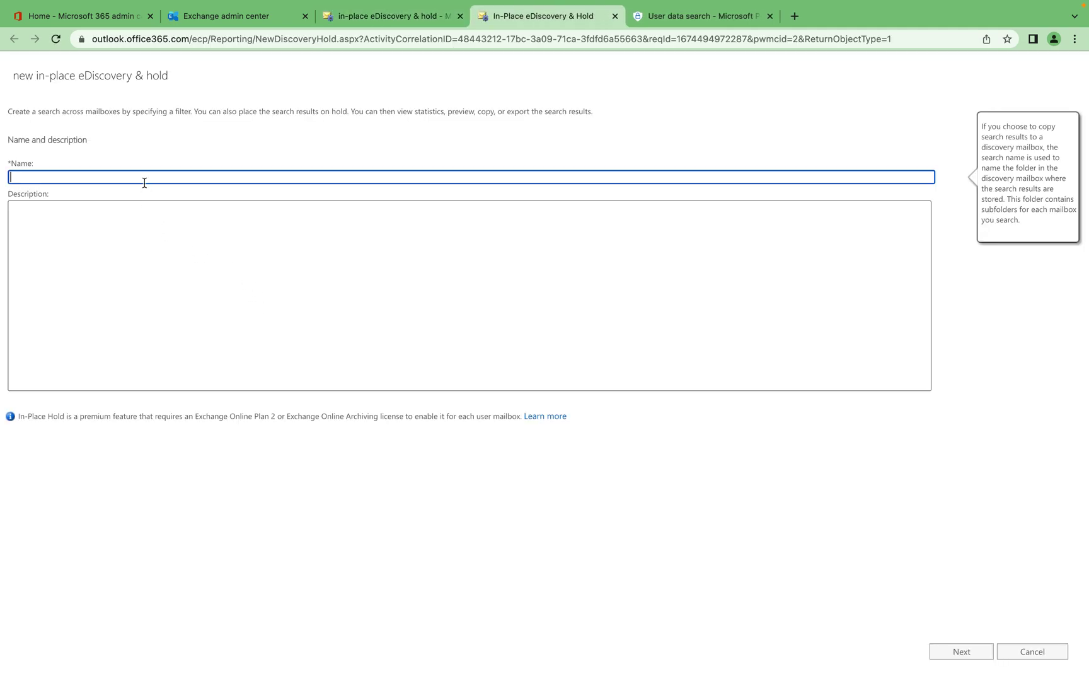
# - Name the search eDiscovery and set it to search all mailboxes and all public folders
pyautogui.click(145, 178)
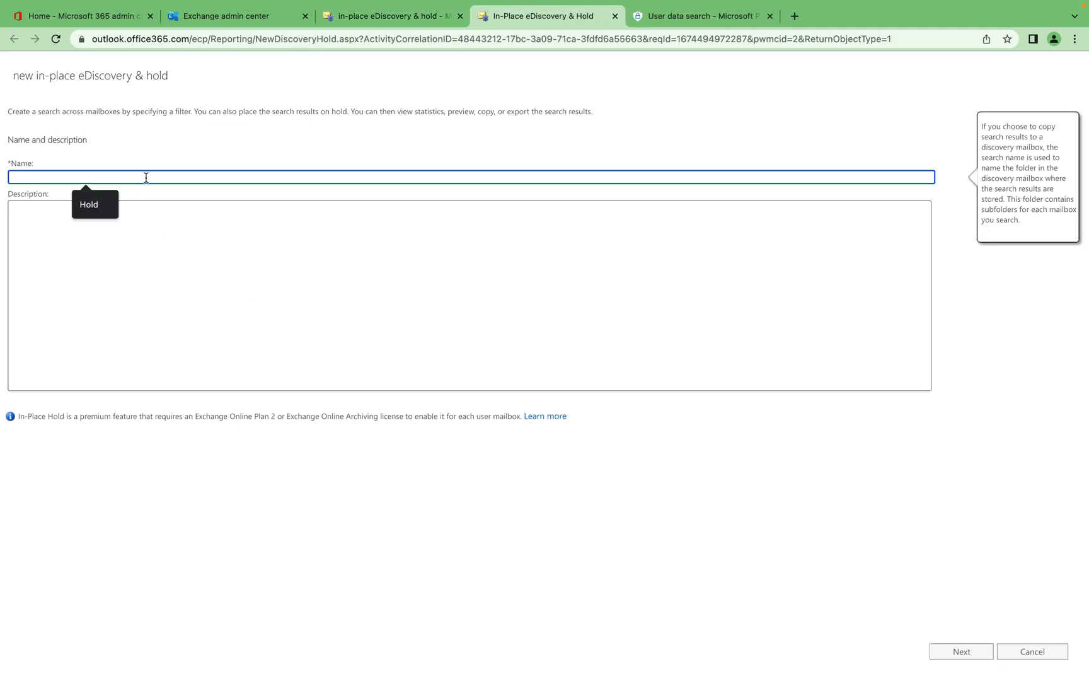
pyautogui.write('eDiscovery')
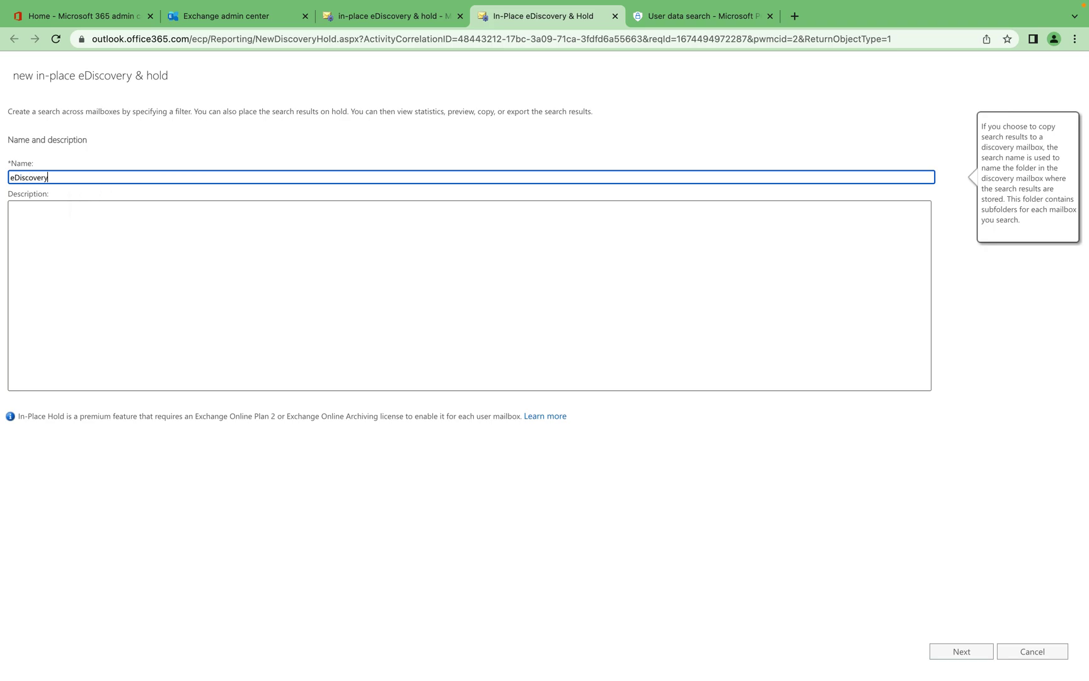
pyautogui.click(960, 651)
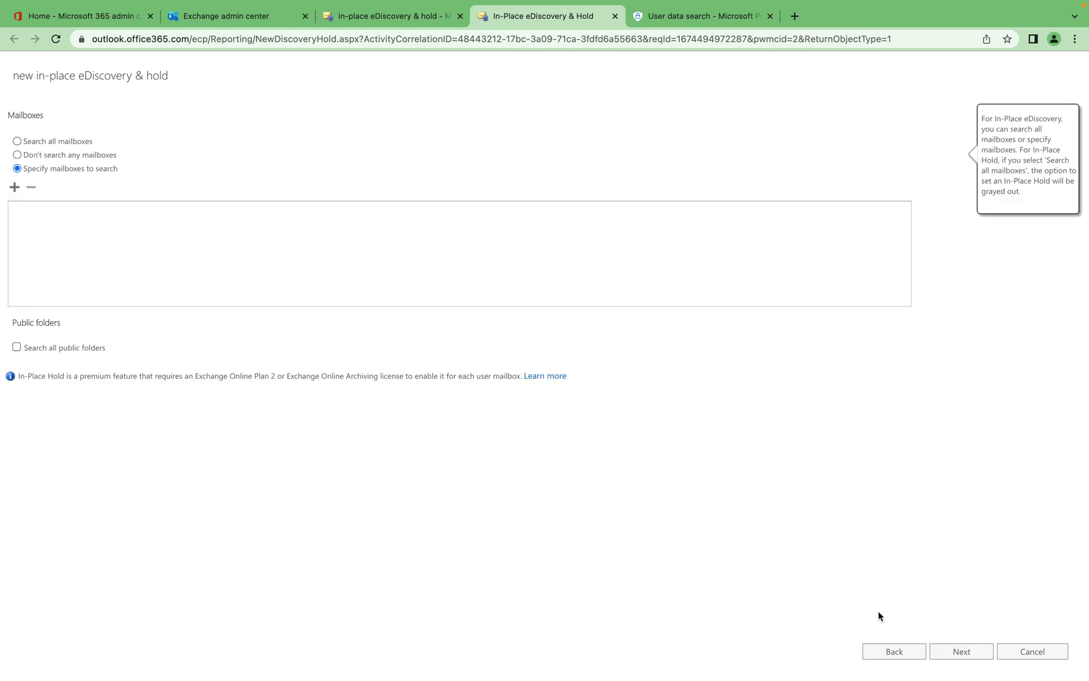
pyautogui.click(14, 187)
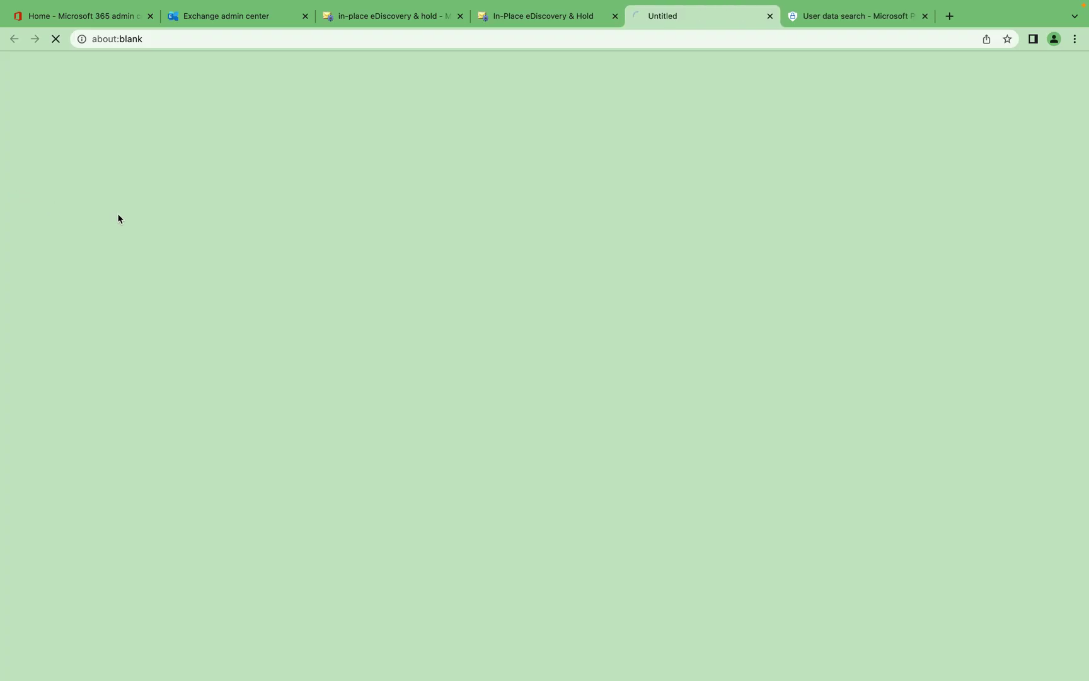
pyautogui.click(768, 17)
pyautogui.click(78, 141)
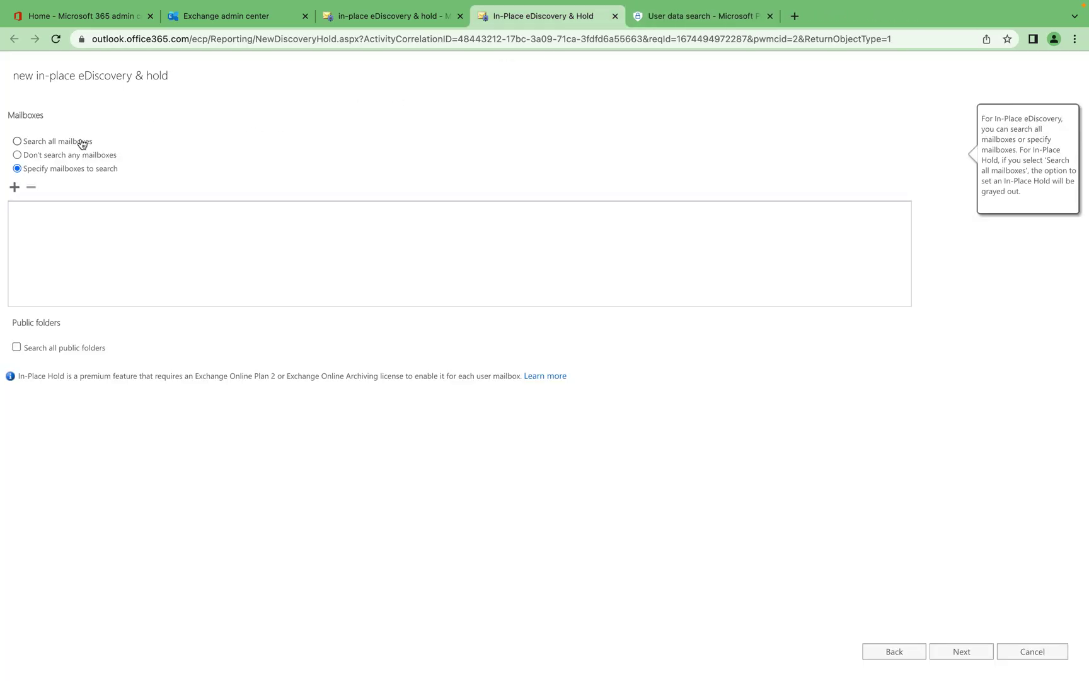
pyautogui.click(17, 347)
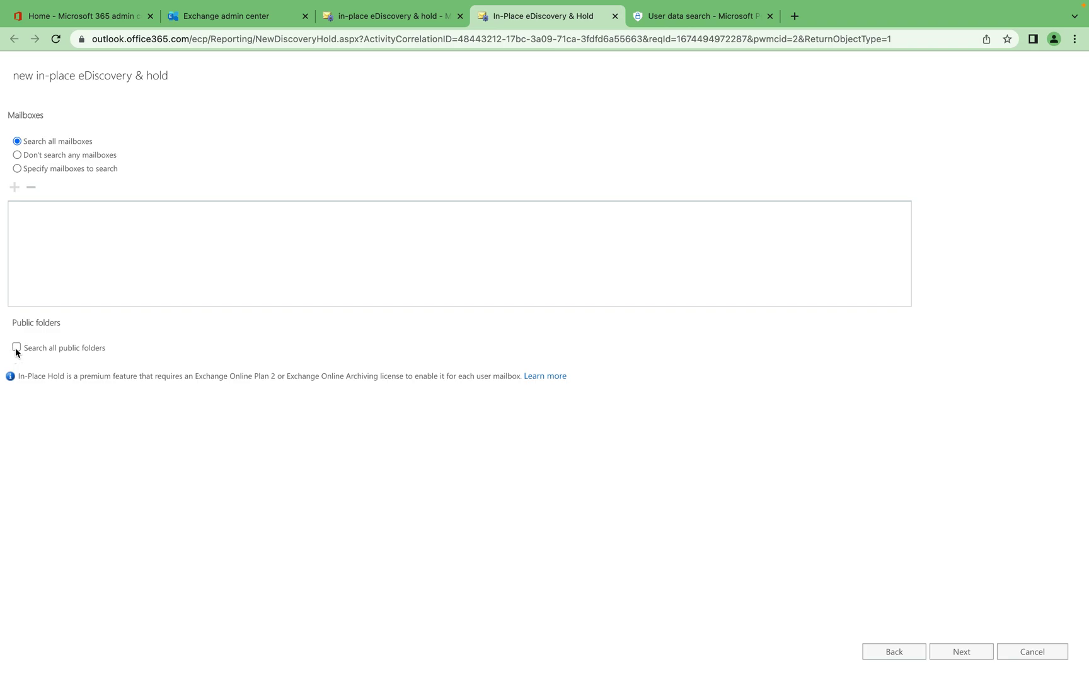
pyautogui.click(952, 650)
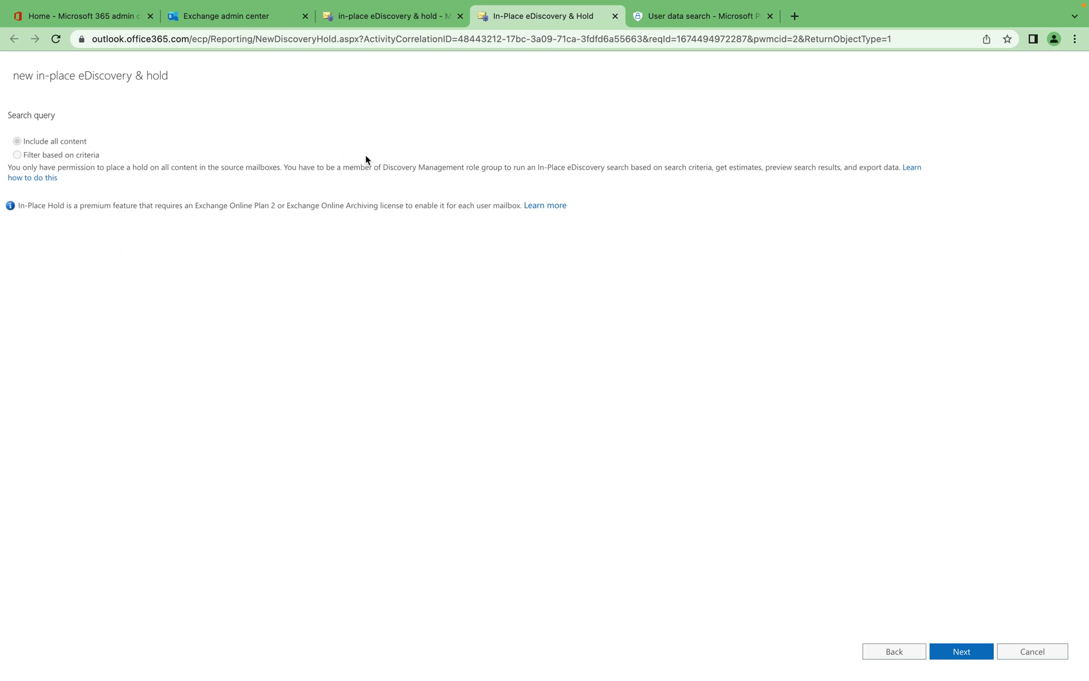
# - Pass through the query and hold settings, finish saving the search, and close the progress
pyautogui.moveTo(388, 165); pyautogui.dragTo(449, 167)
pyautogui.click(71, 180)
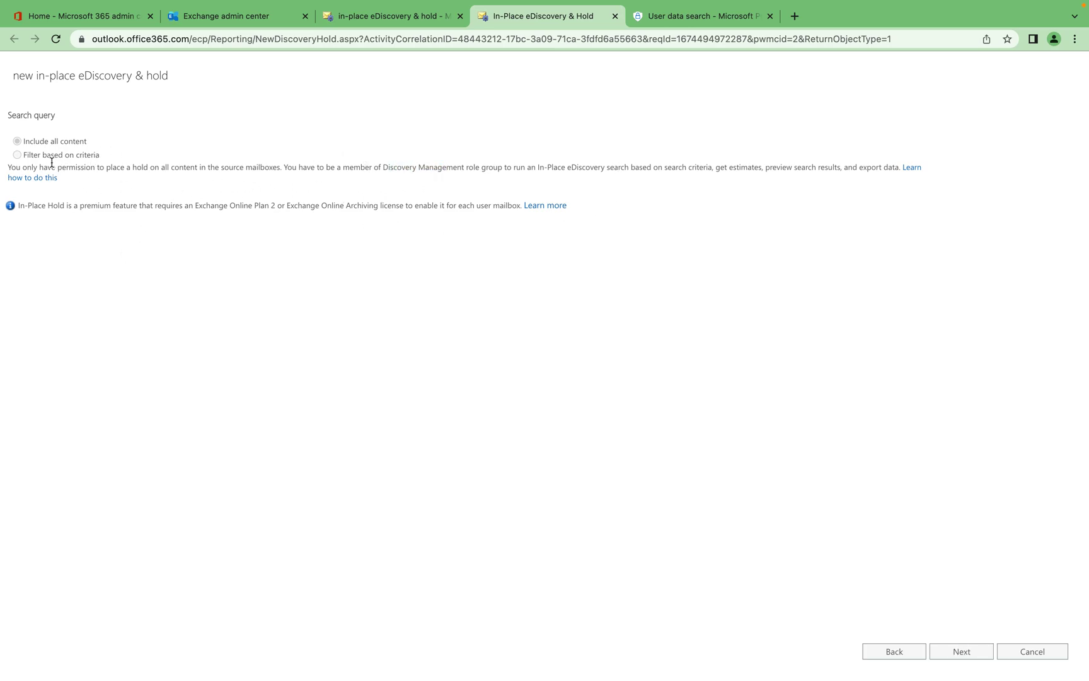
pyautogui.moveTo(27, 201); pyautogui.dragTo(105, 204)
pyautogui.click(222, 315)
pyautogui.click(984, 654)
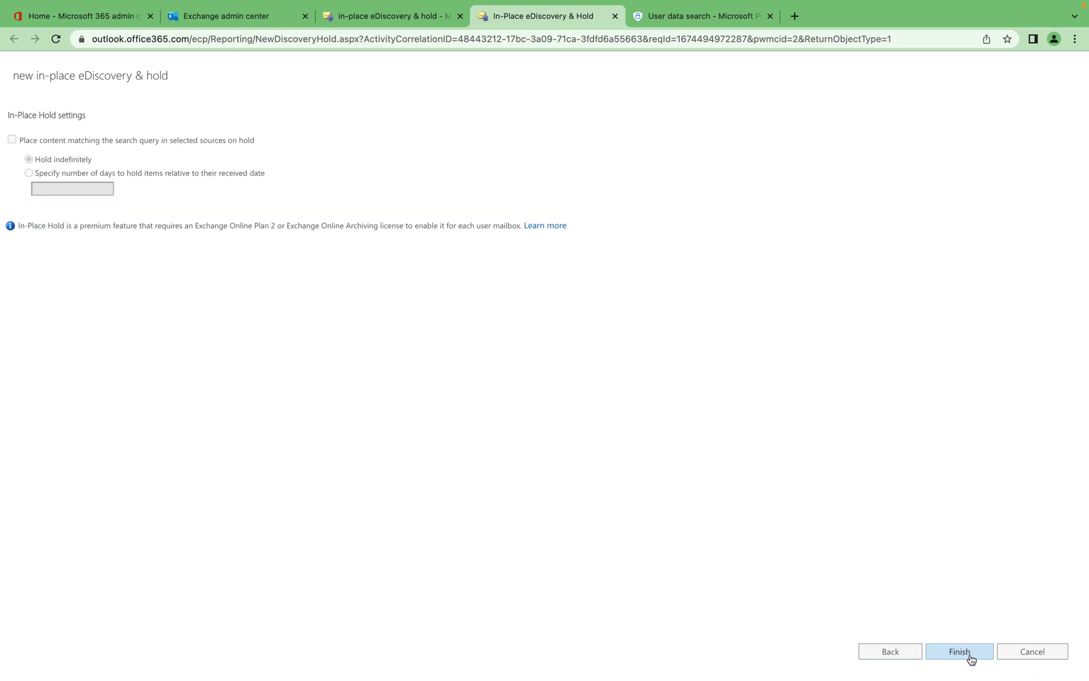
pyautogui.click(955, 652)
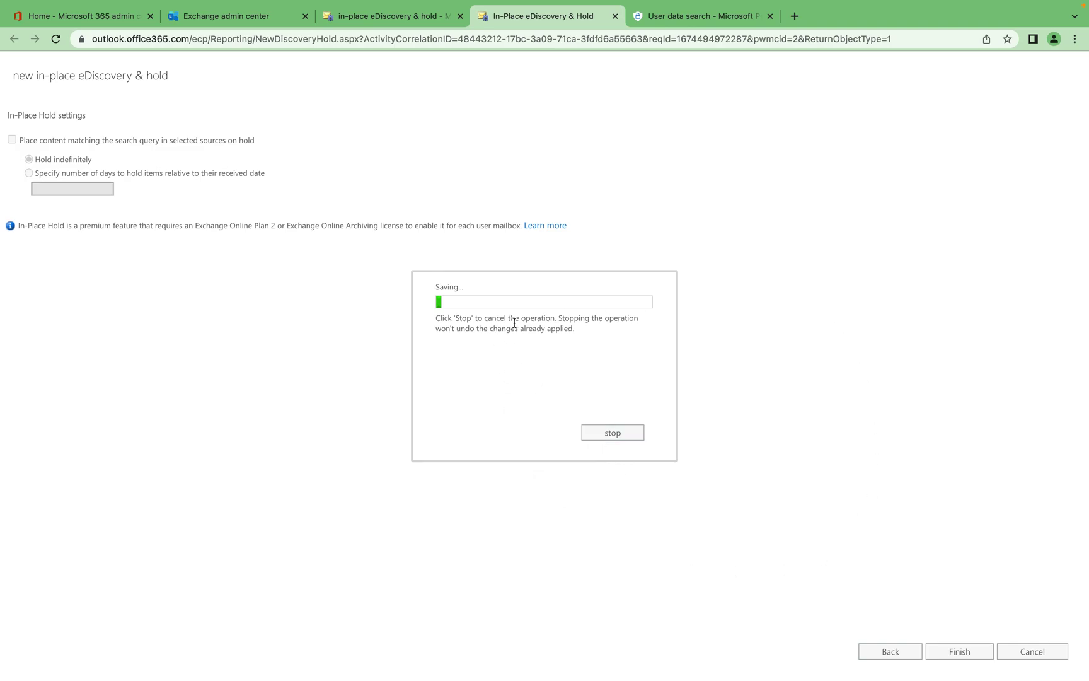
pyautogui.click(622, 423)
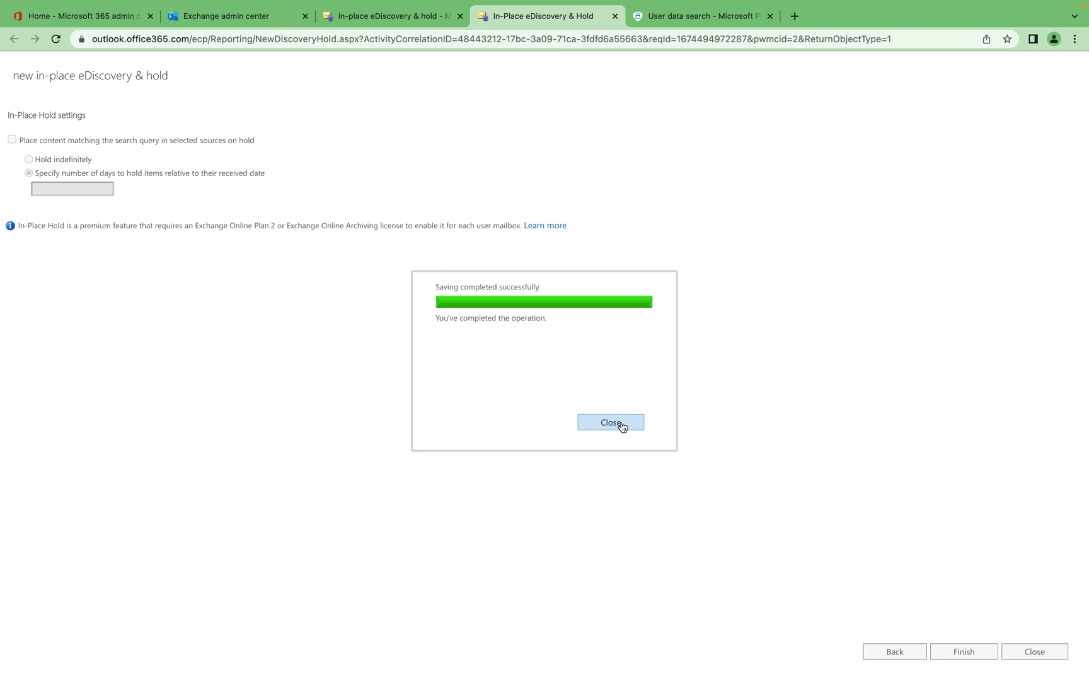
# - Refresh the eDiscovery & hold list and view the new eDiscovery search's details
pyautogui.click(396, 16)
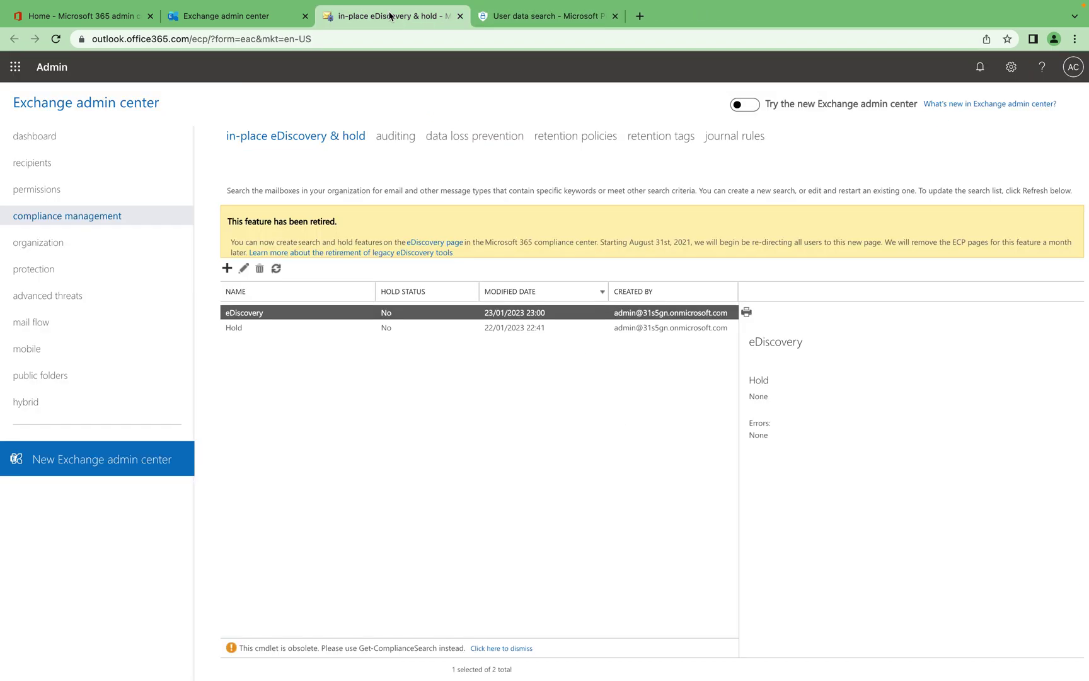
pyautogui.click(276, 269)
pyautogui.click(351, 371)
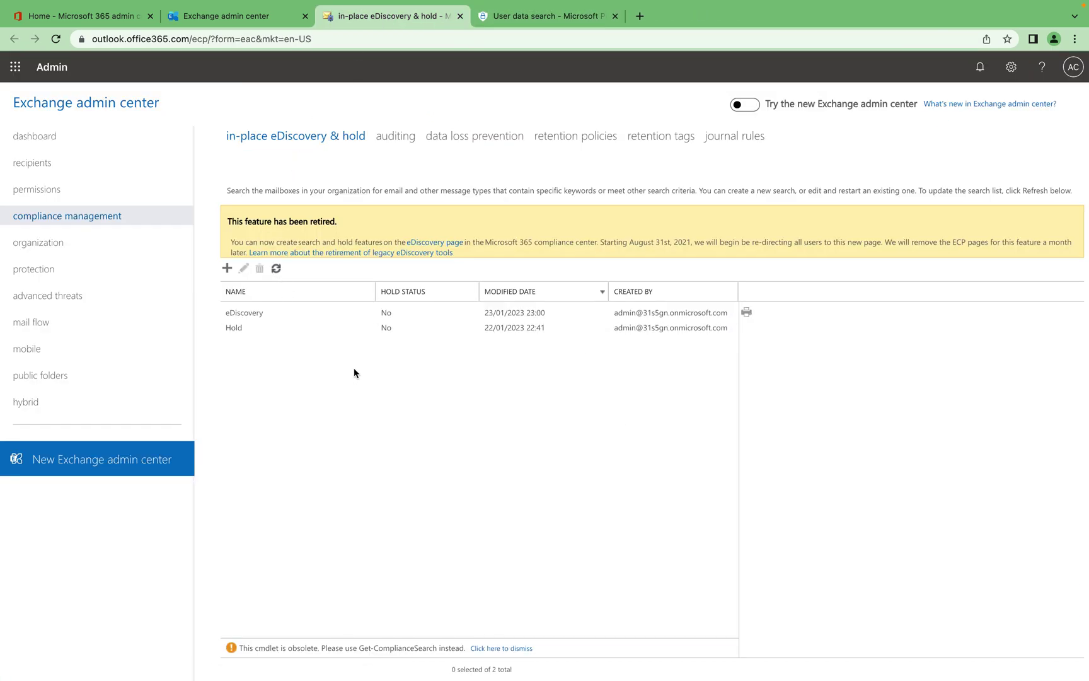
pyautogui.click(399, 312)
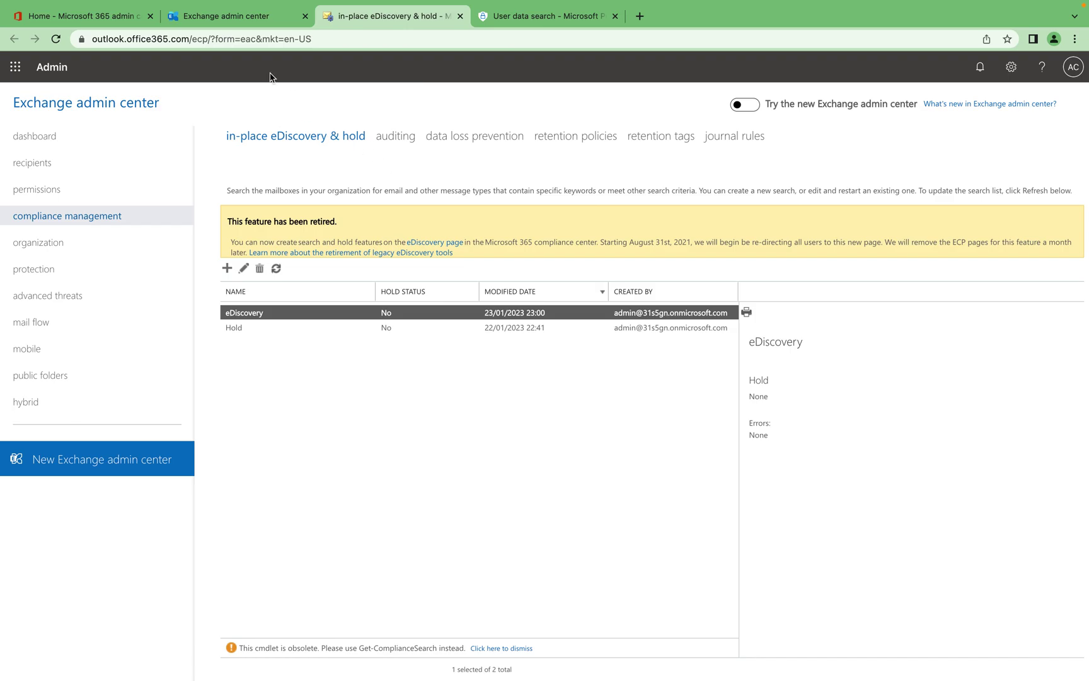
# - Review the second user's mailbox details, mail flow settings and litigation hold settings
pyautogui.click(245, 24)
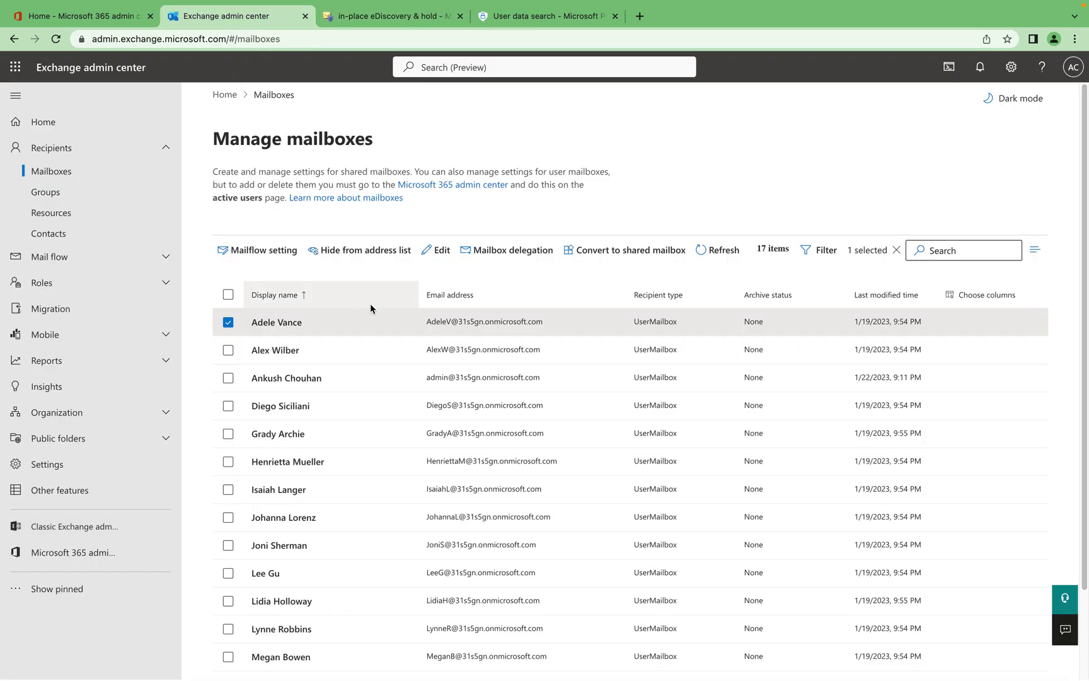
pyautogui.click(229, 351)
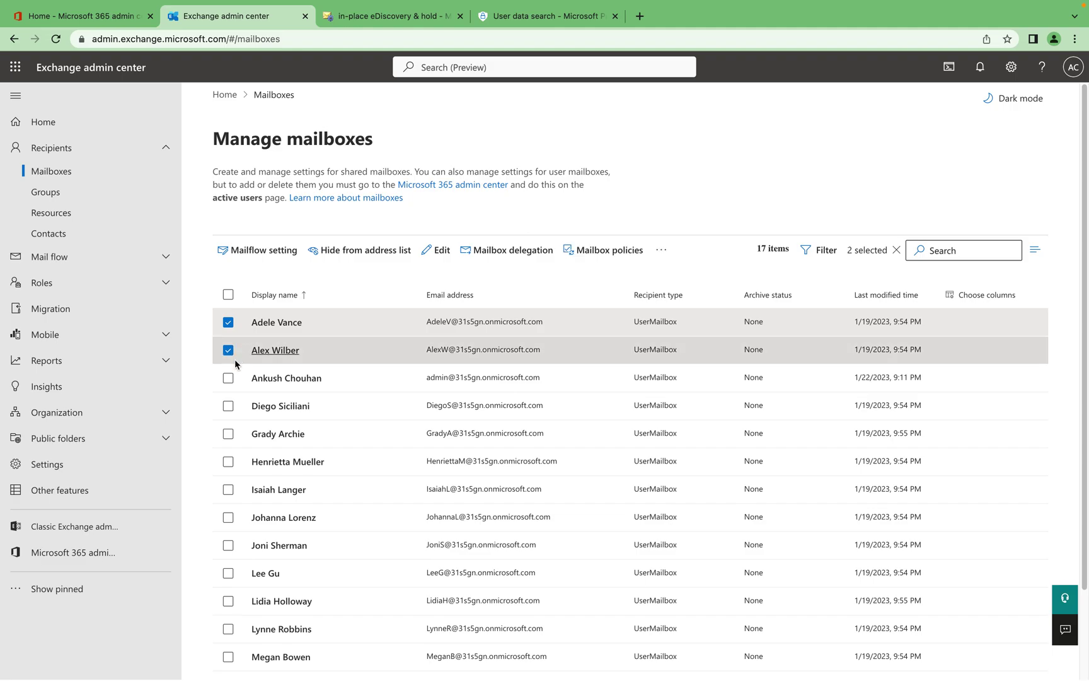
pyautogui.click(259, 349)
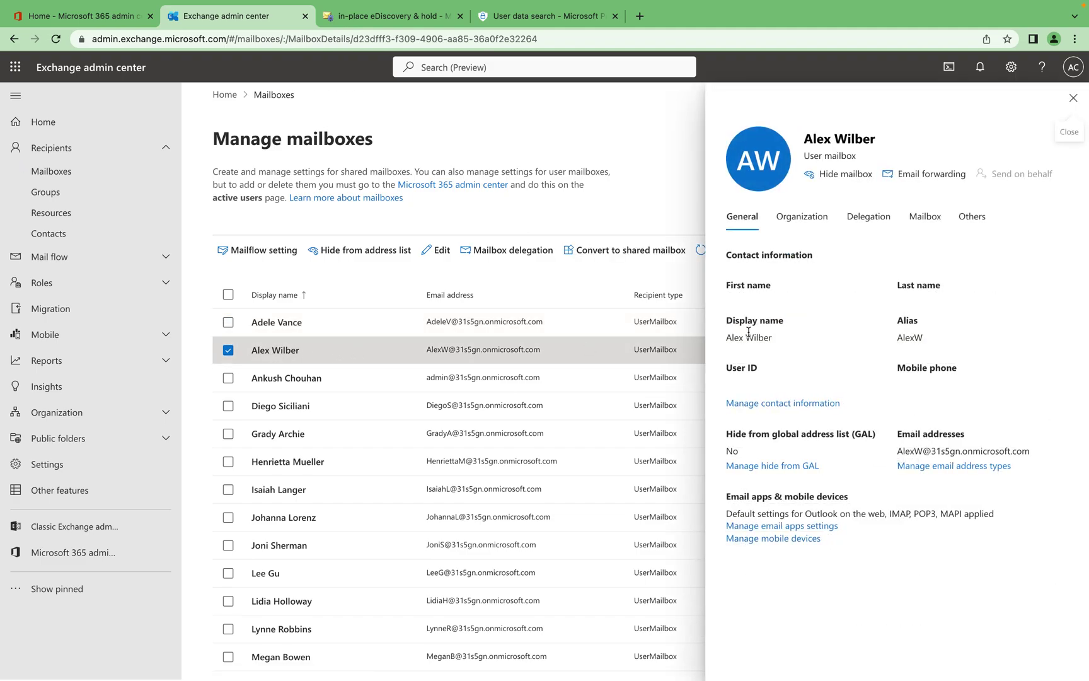
pyautogui.click(925, 216)
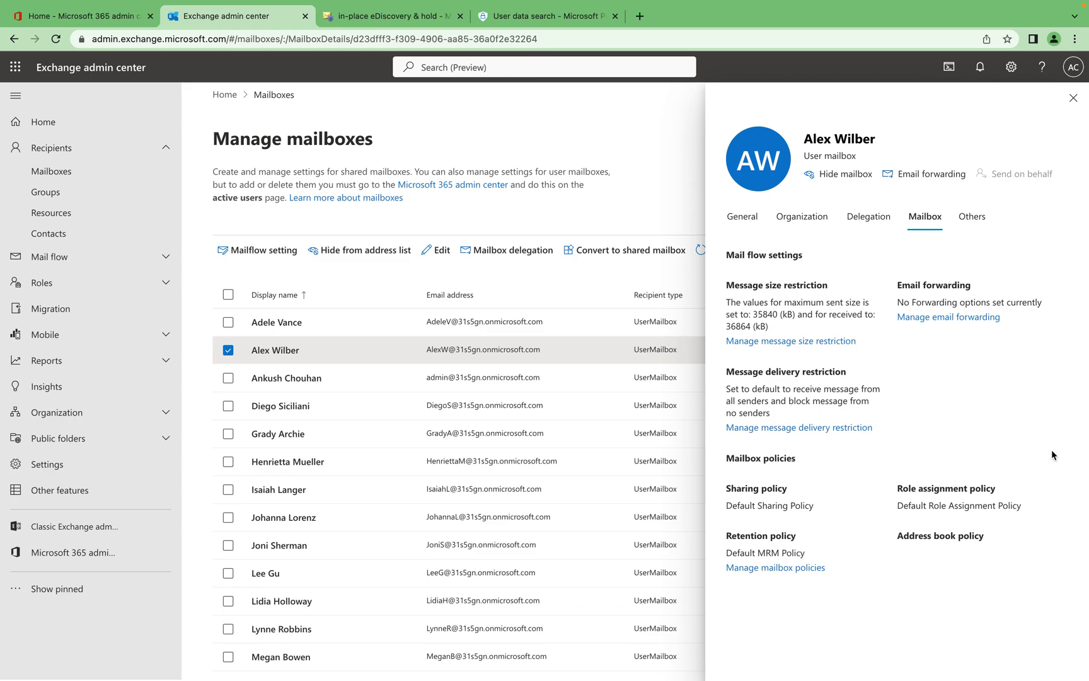
pyautogui.click(978, 219)
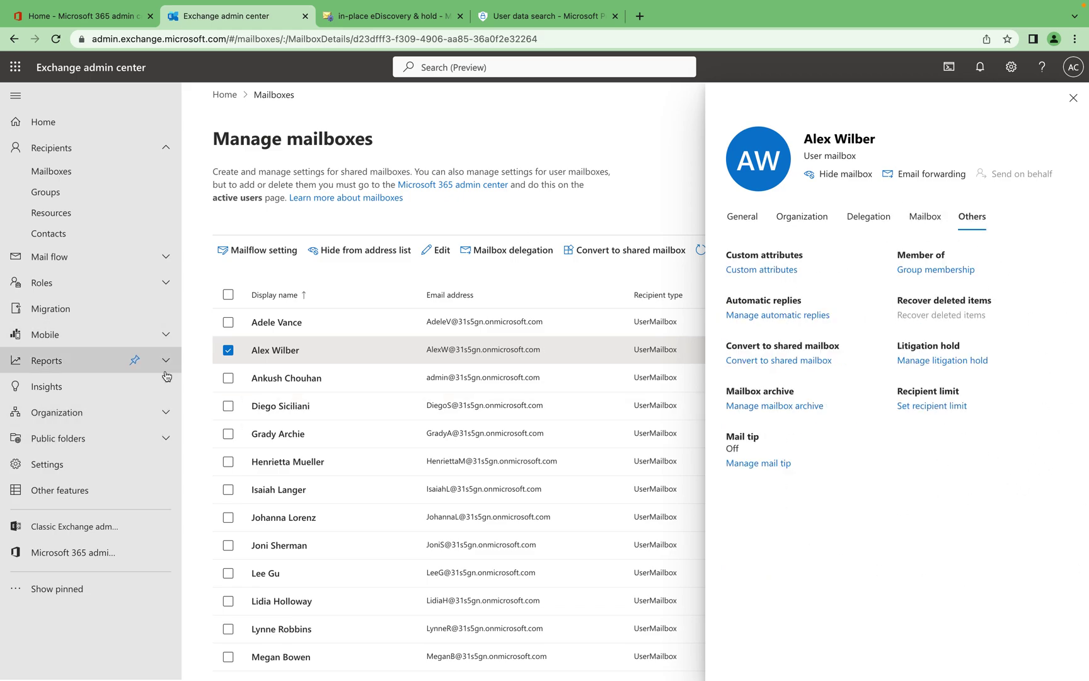
# - Browse the public folders, Settings, admin roles, migration batches and mobile pages
pyautogui.click(154, 414)
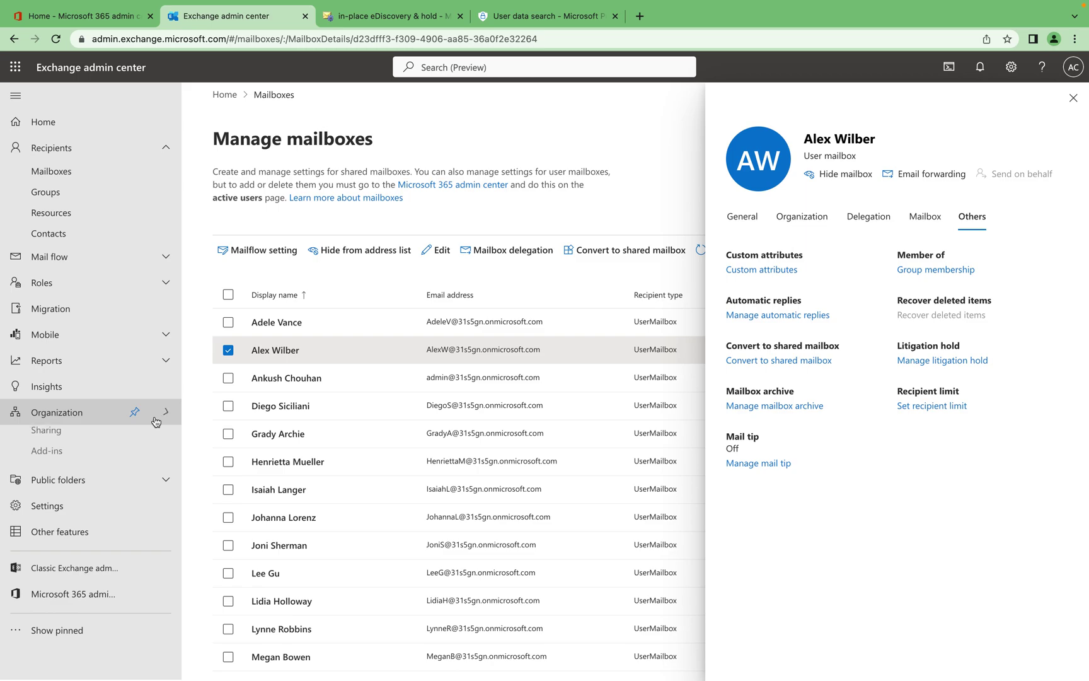
pyautogui.click(109, 472)
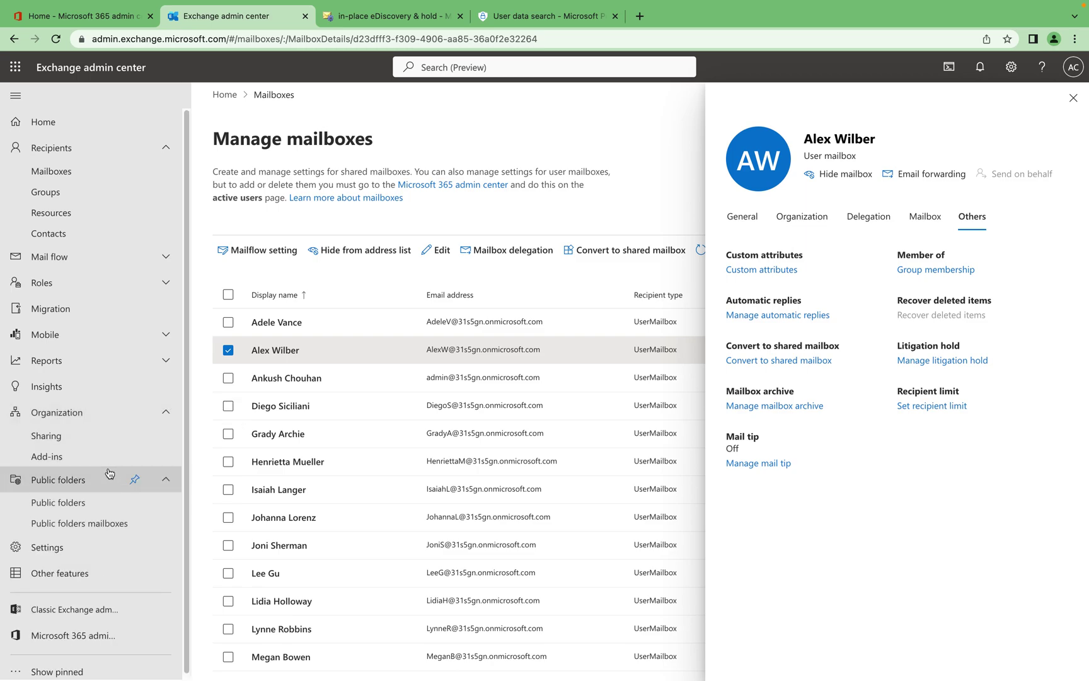
pyautogui.click(80, 551)
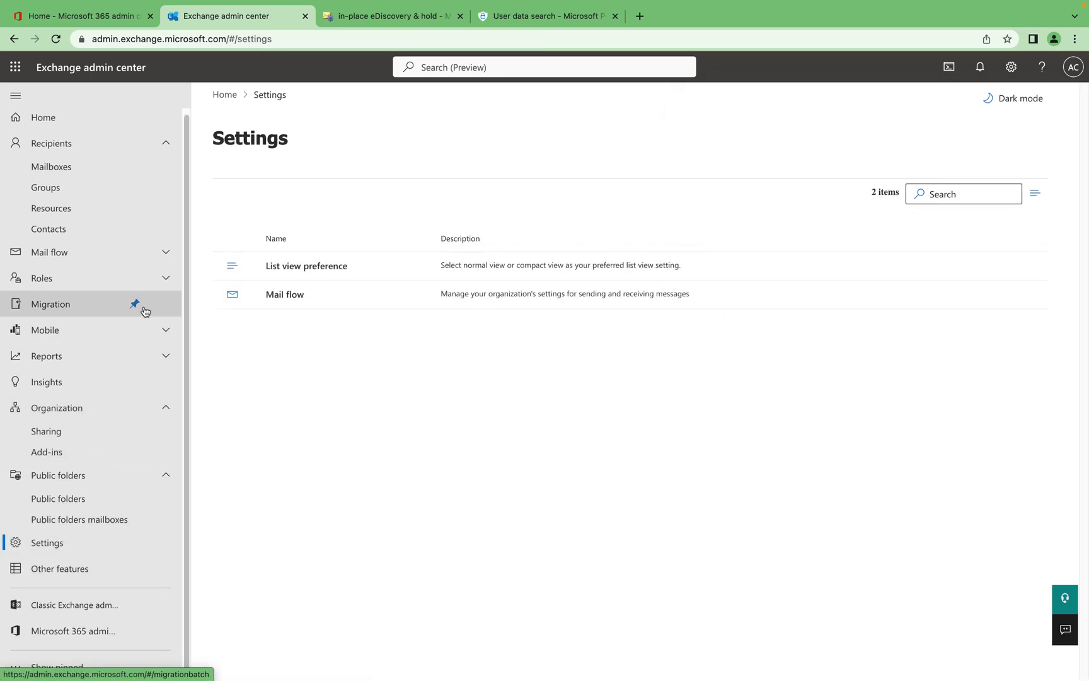
pyautogui.click(150, 279)
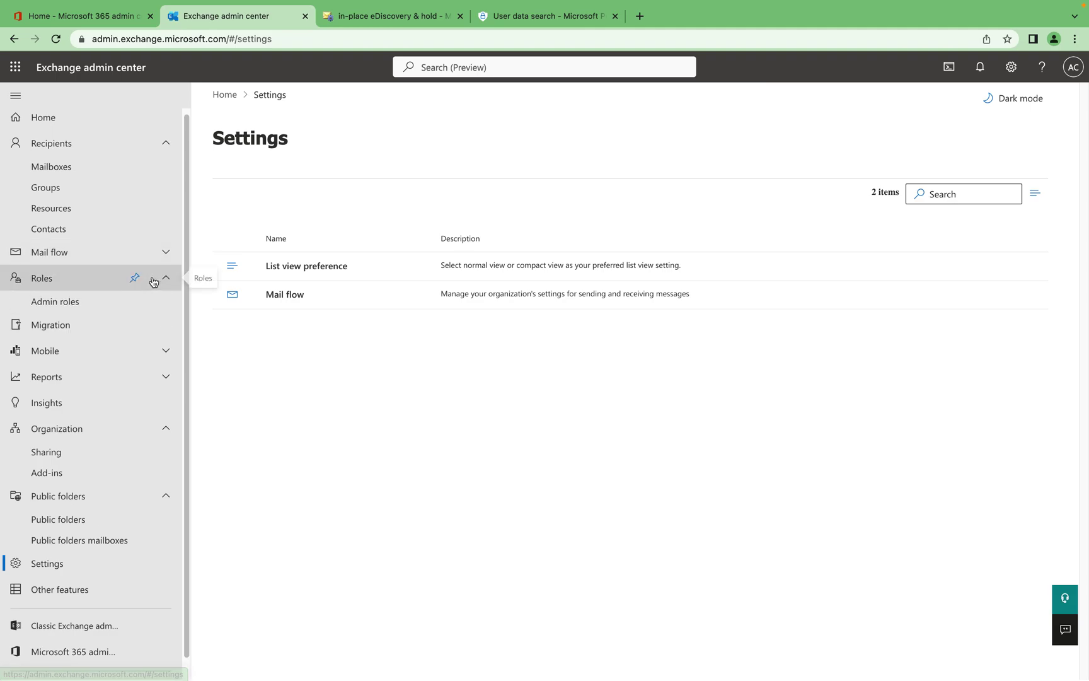
pyautogui.click(105, 329)
pyautogui.click(105, 350)
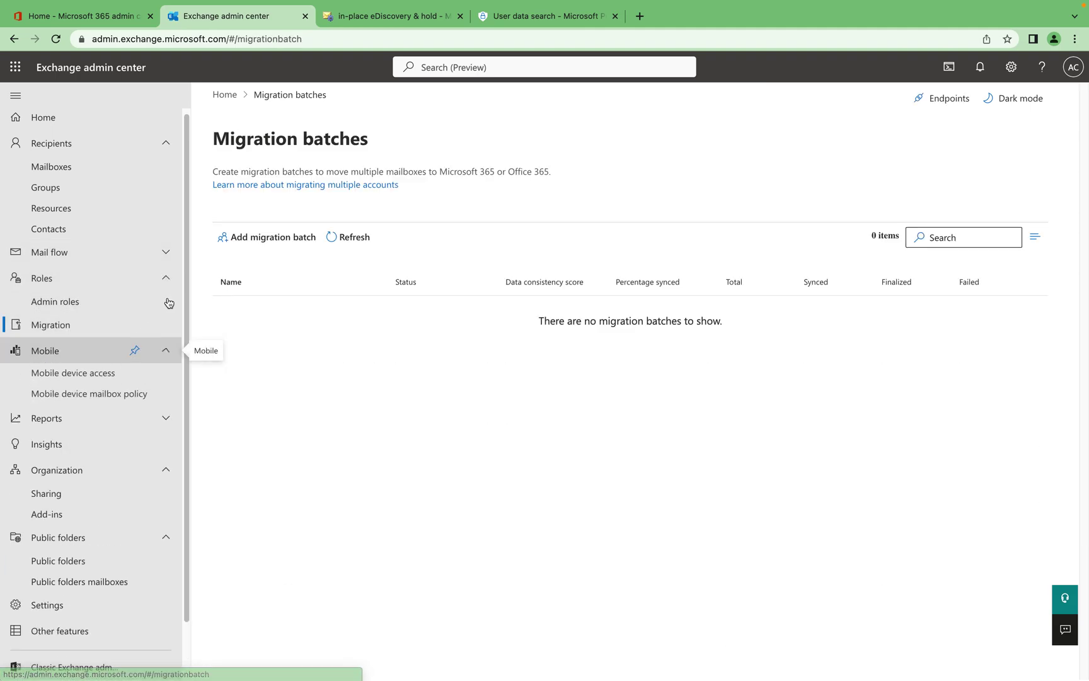
# - In the Purview tab, open eDiscovery (Standard) from the eDiscovery section
pyautogui.click(505, 13)
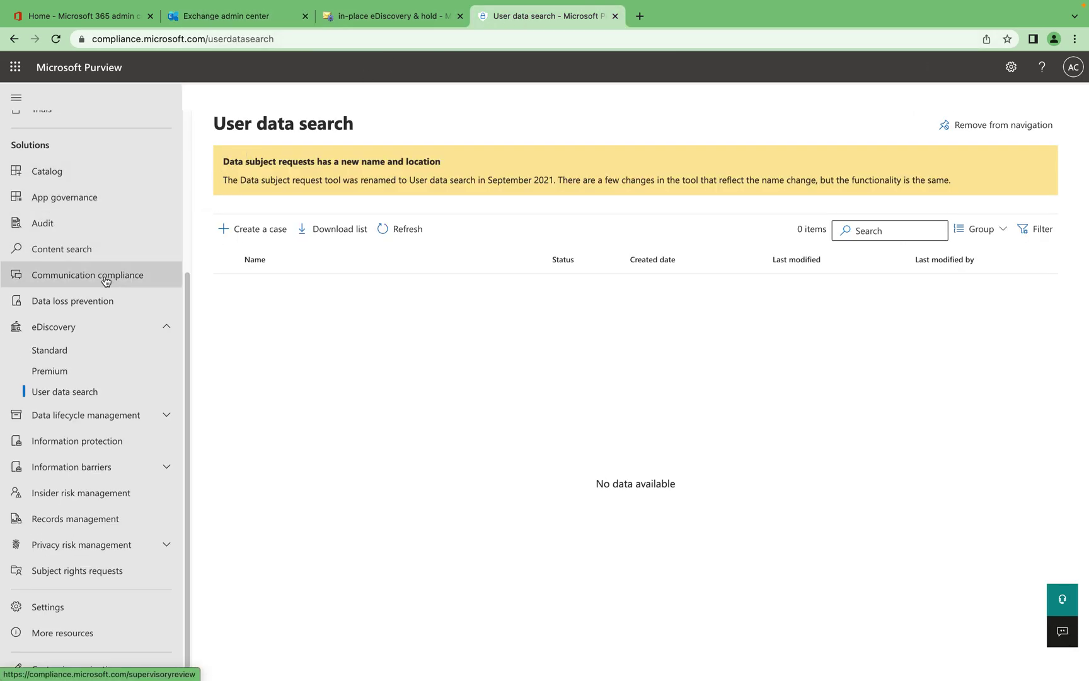
pyautogui.scroll(3, 126, 278)
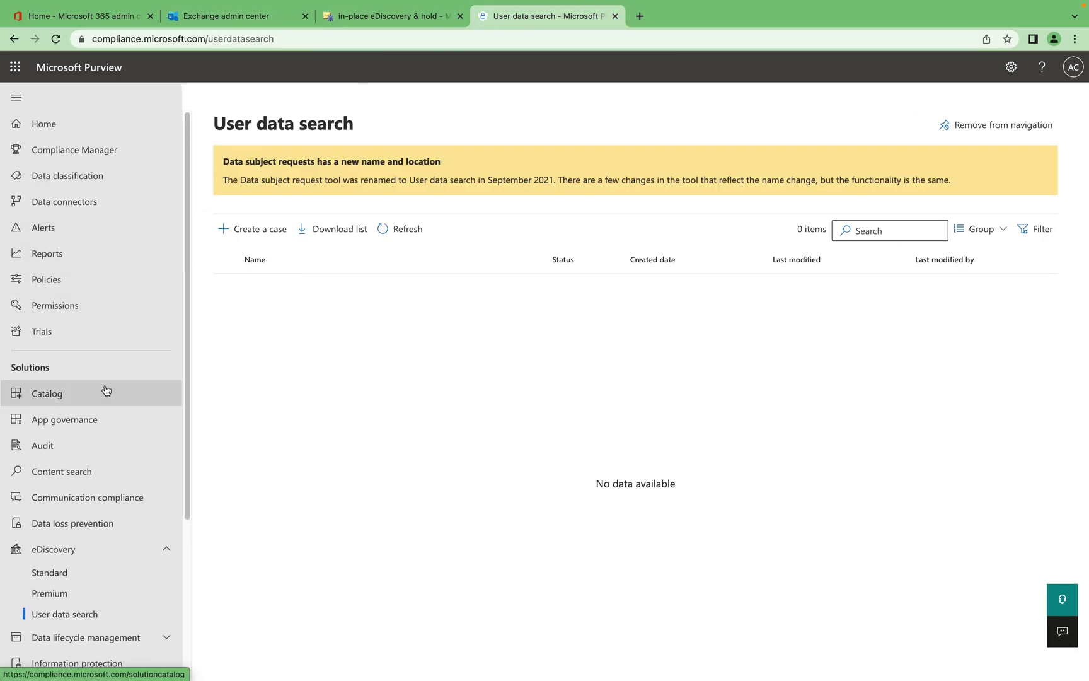
pyautogui.scroll(-1, 105, 389)
pyautogui.click(73, 430)
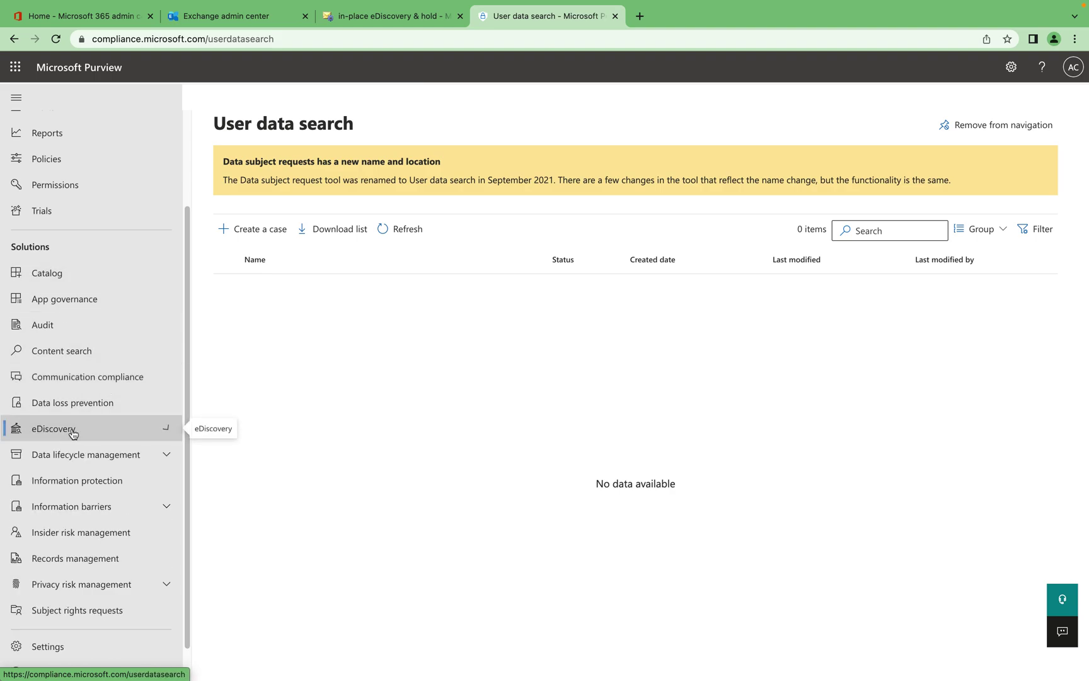
pyautogui.click(73, 431)
pyautogui.click(65, 451)
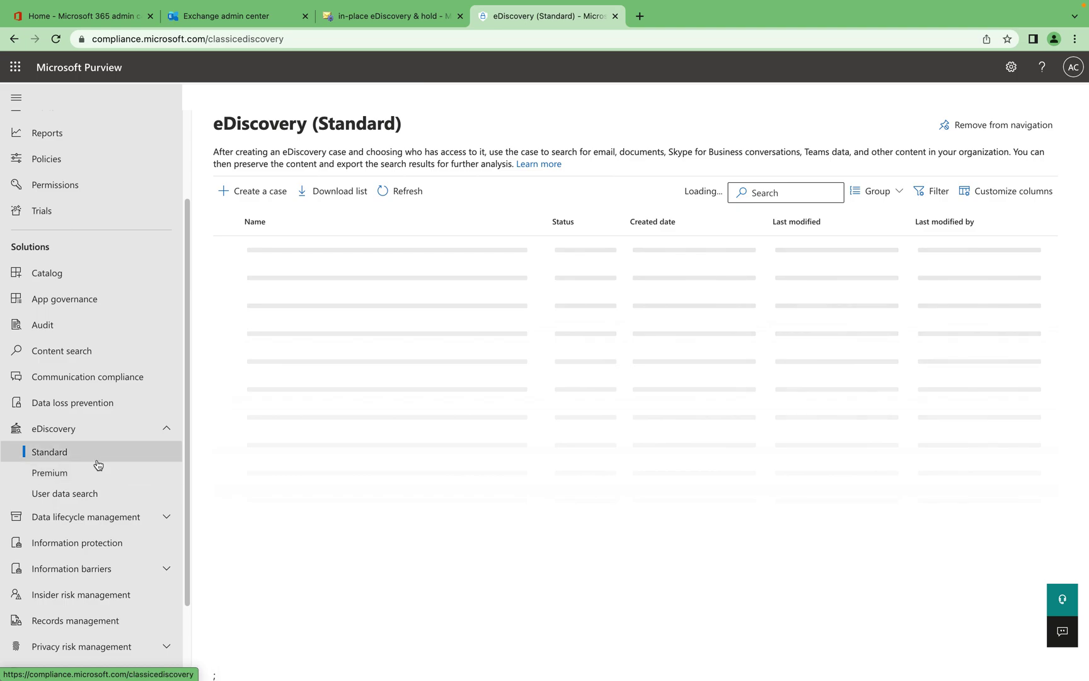
# - Create a User Data case for the requesting user, save it, and show its search results
pyautogui.click(72, 497)
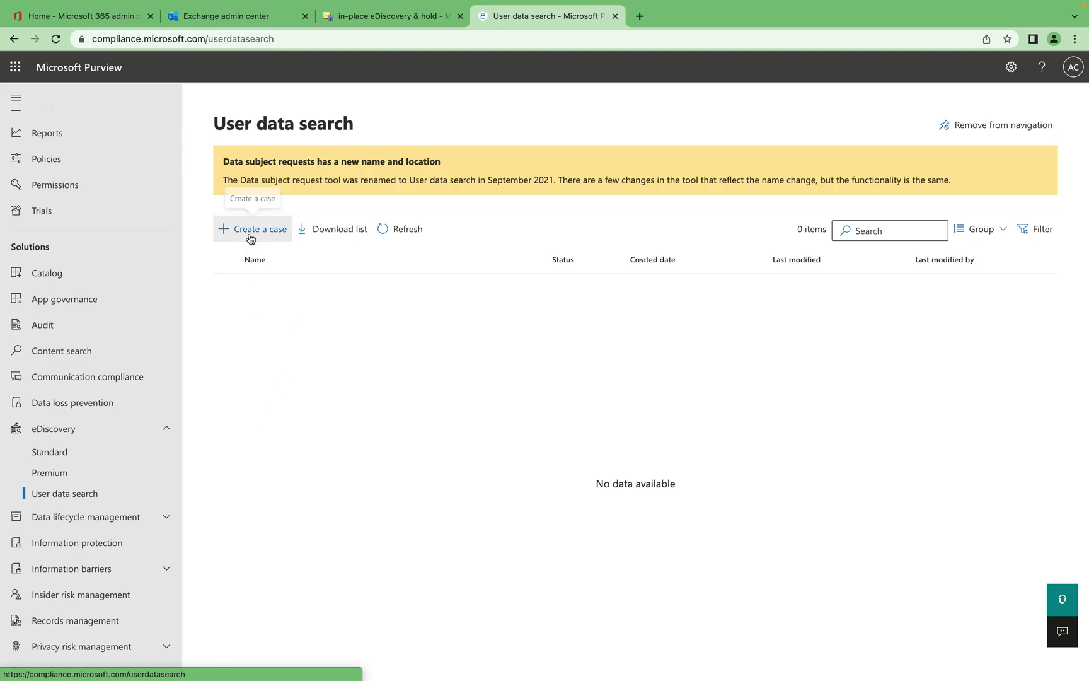
pyautogui.click(250, 239)
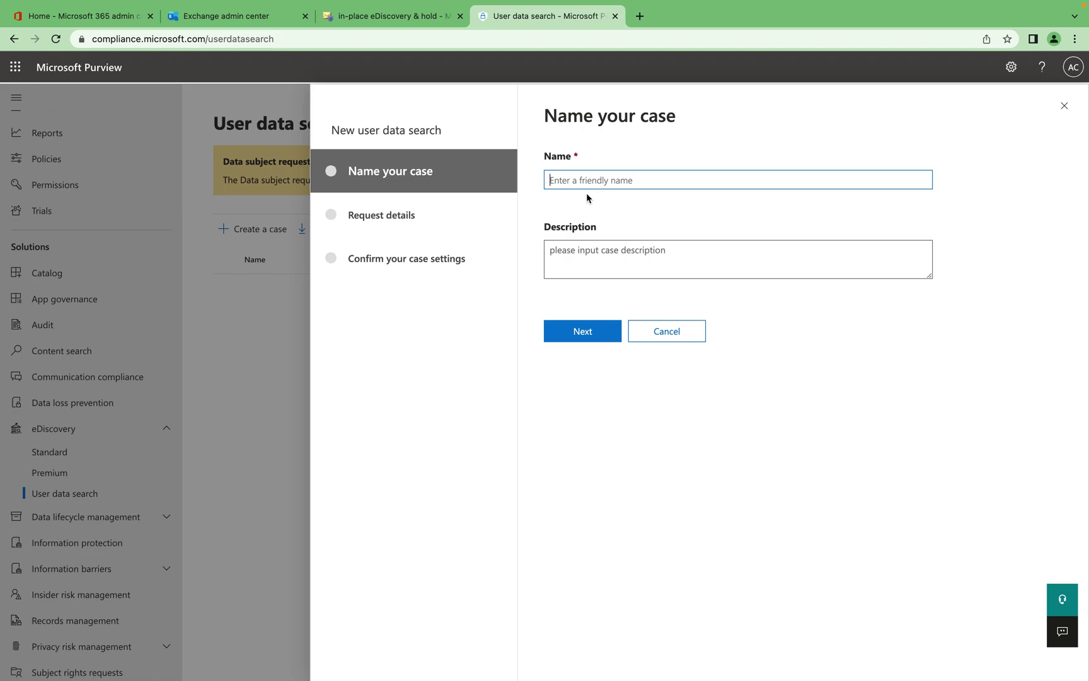
pyautogui.write('USe')
pyautogui.click(602, 329)
pyautogui.click(612, 220)
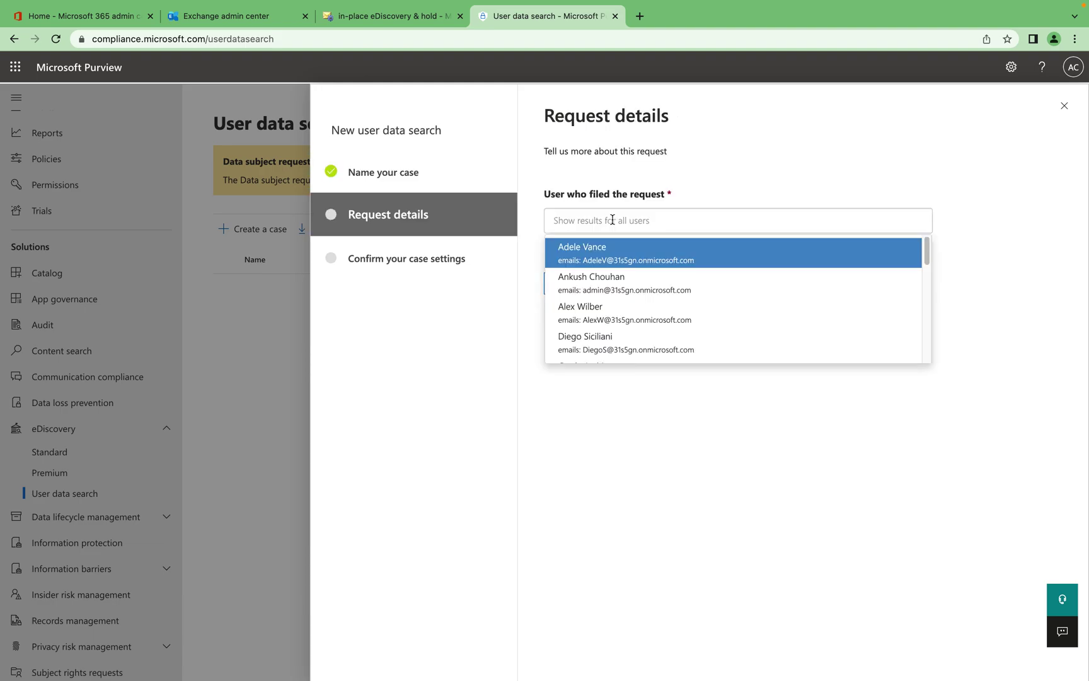
pyautogui.click(611, 247)
pyautogui.click(671, 306)
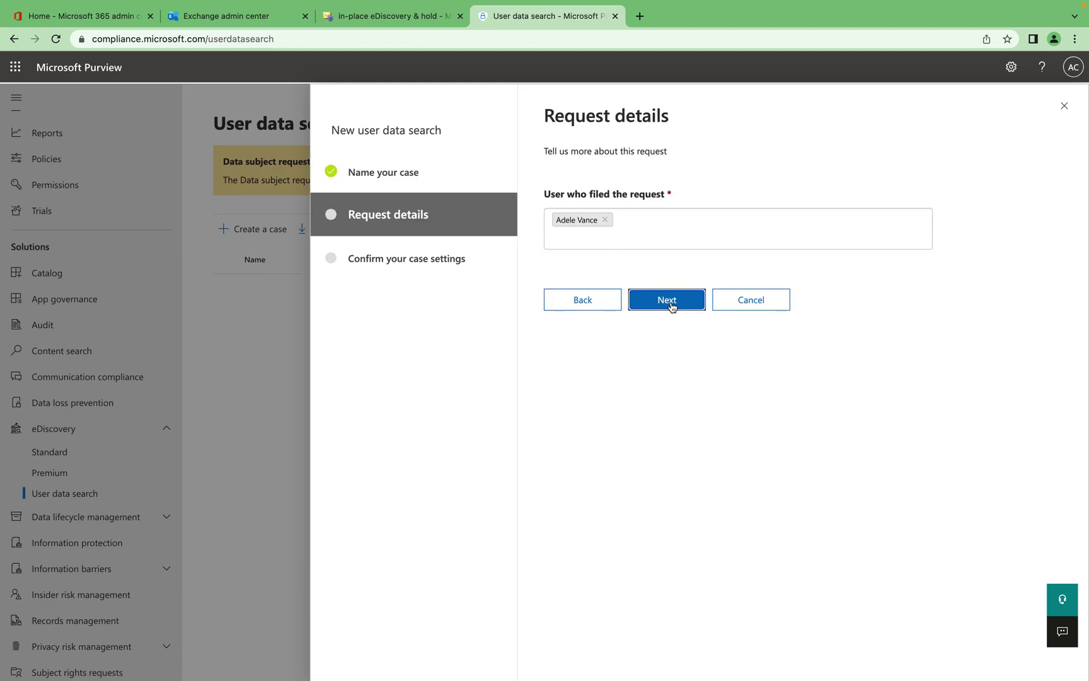
pyautogui.click(670, 307)
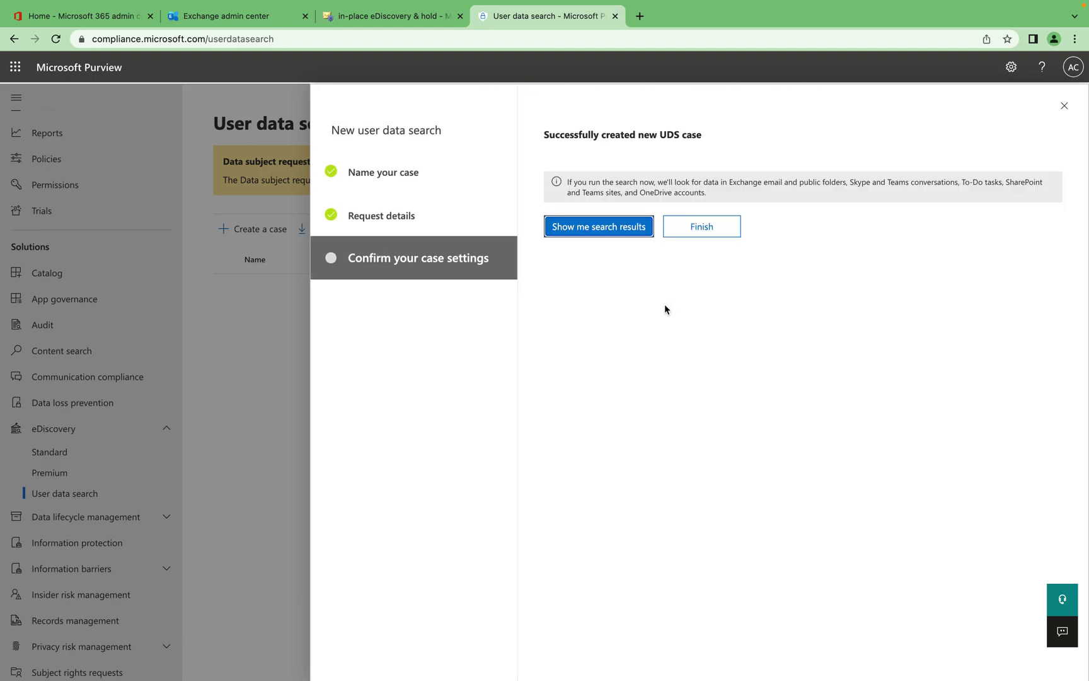
pyautogui.click(603, 229)
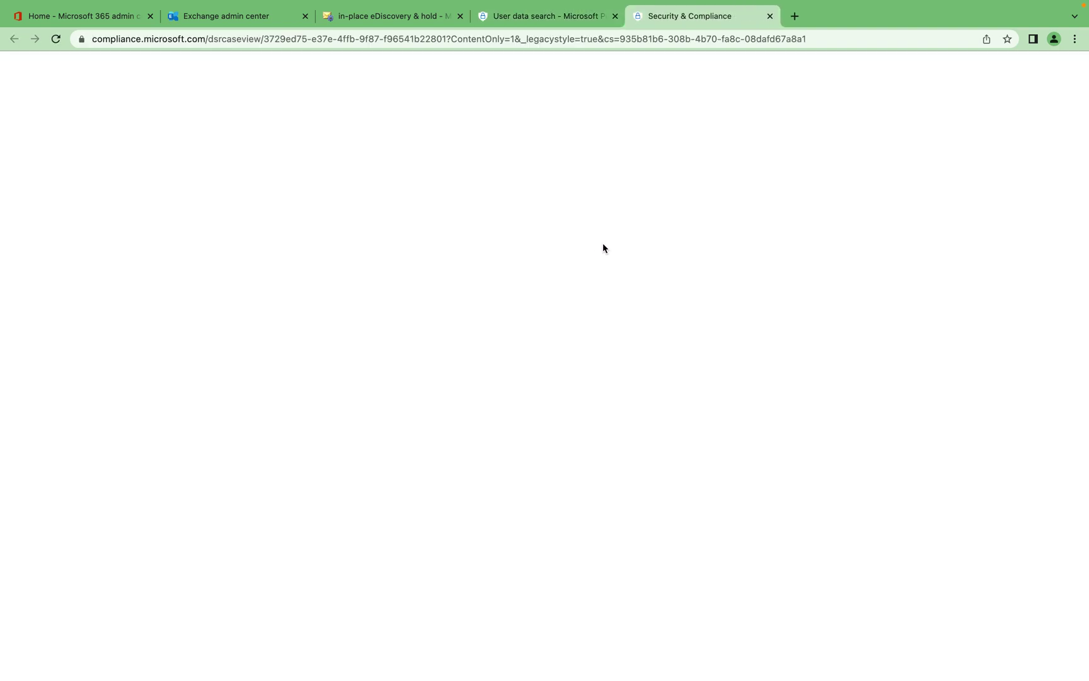
# - Switch between the case list and the new tab until the User Data search page loads
pyautogui.click(559, 21)
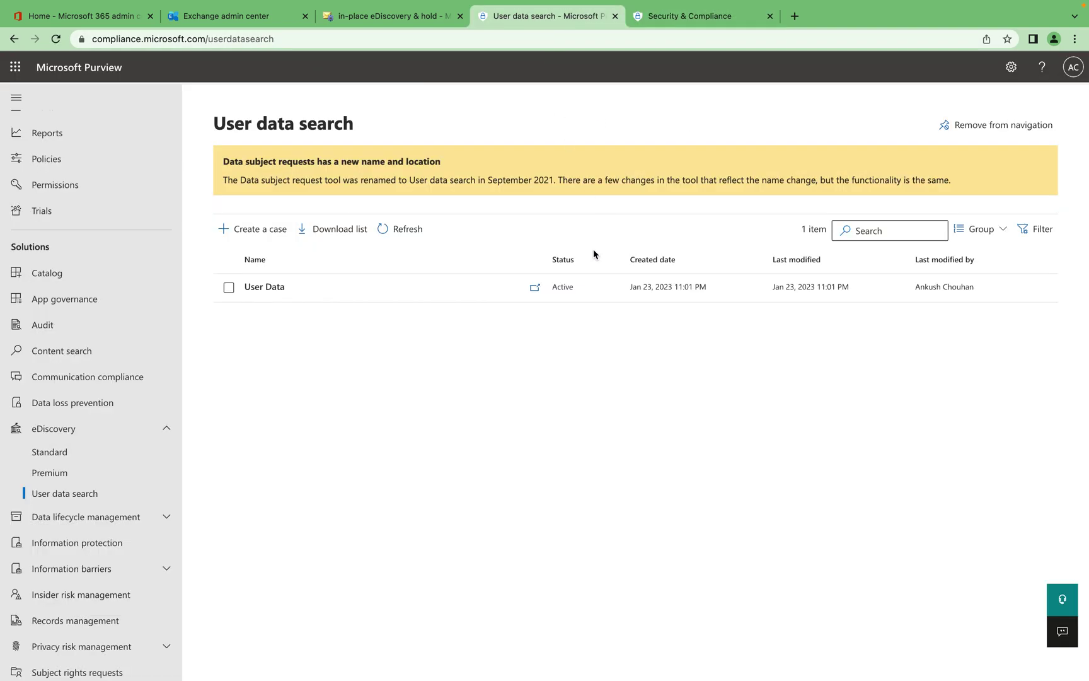
pyautogui.click(684, 15)
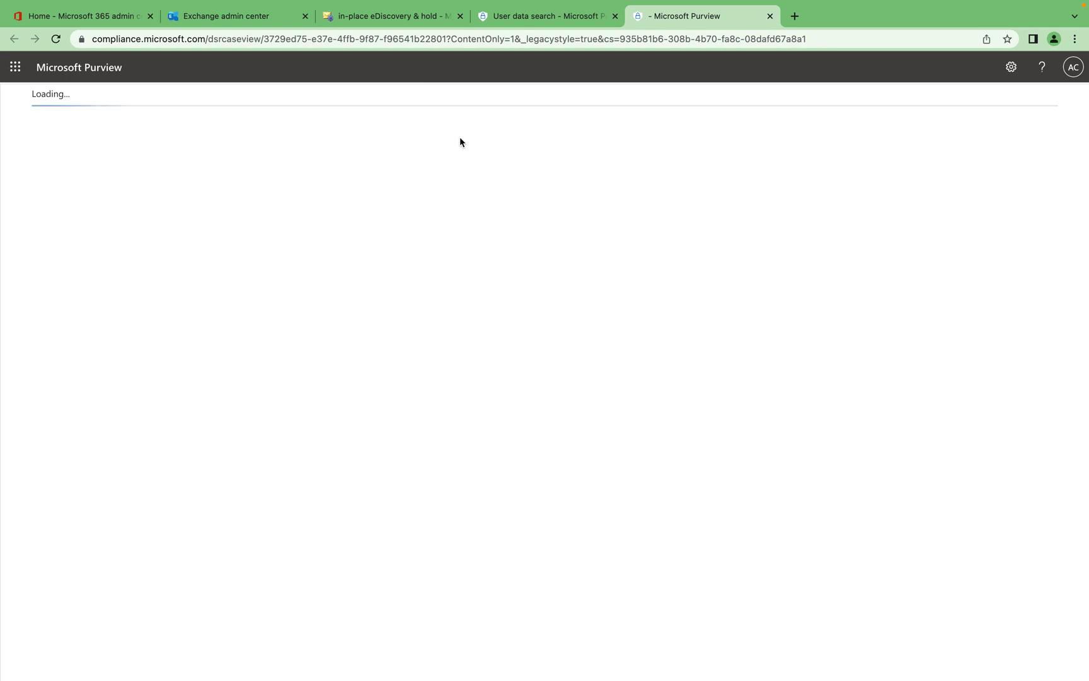
pyautogui.click(522, 17)
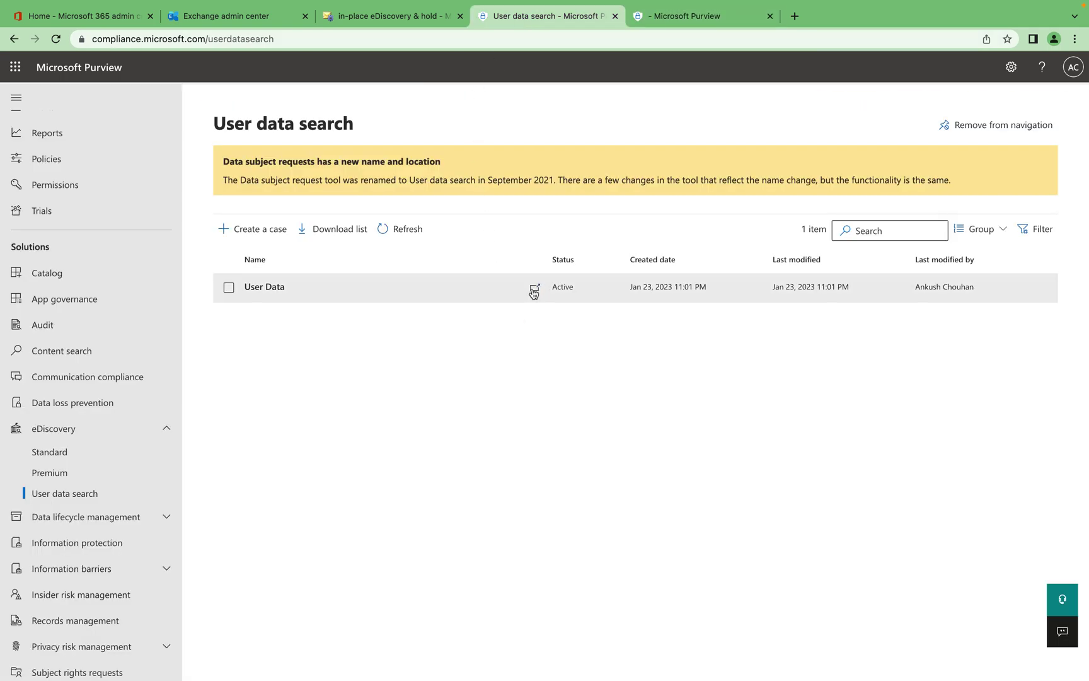
pyautogui.click(668, 16)
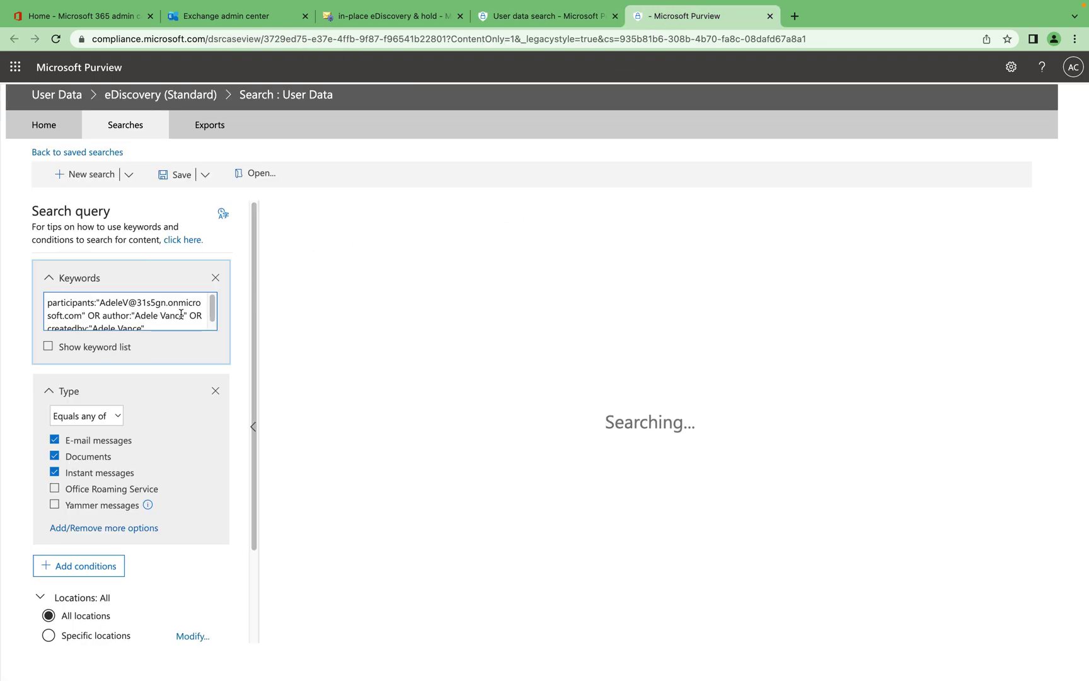
# - Review the search's user-based Keywords query and type options, then bring up the new search options
pyautogui.scroll(-1, 206, 307)
pyautogui.moveTo(165, 319); pyautogui.dragTo(45, 307)
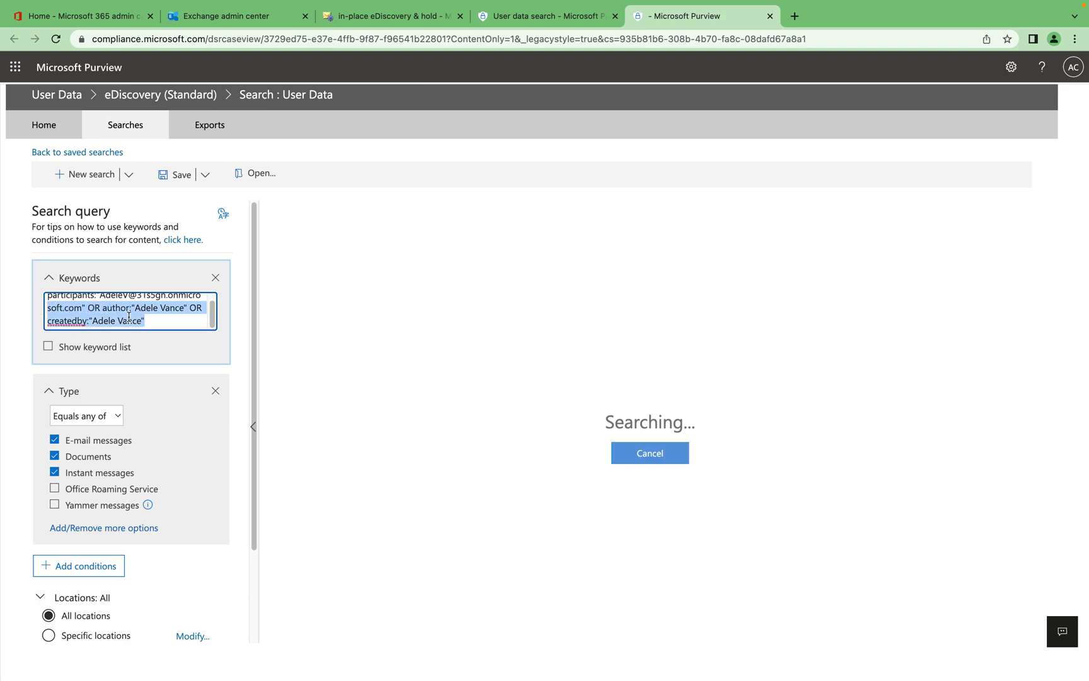
pyautogui.scroll(-1, 78, 507)
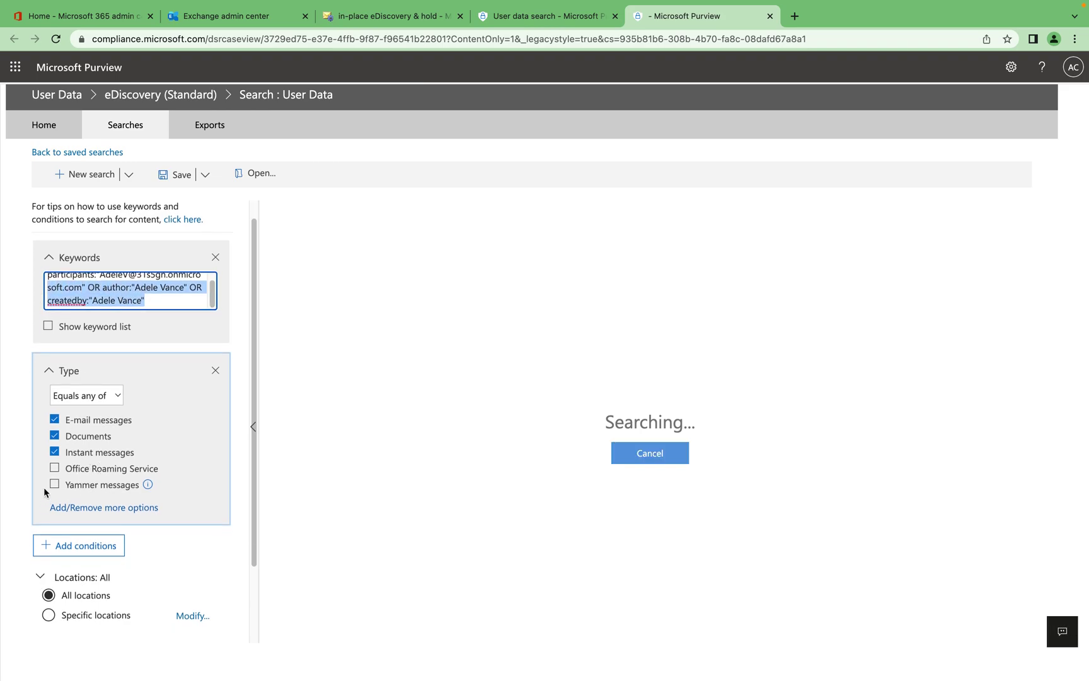
pyautogui.scroll(-3, 69, 504)
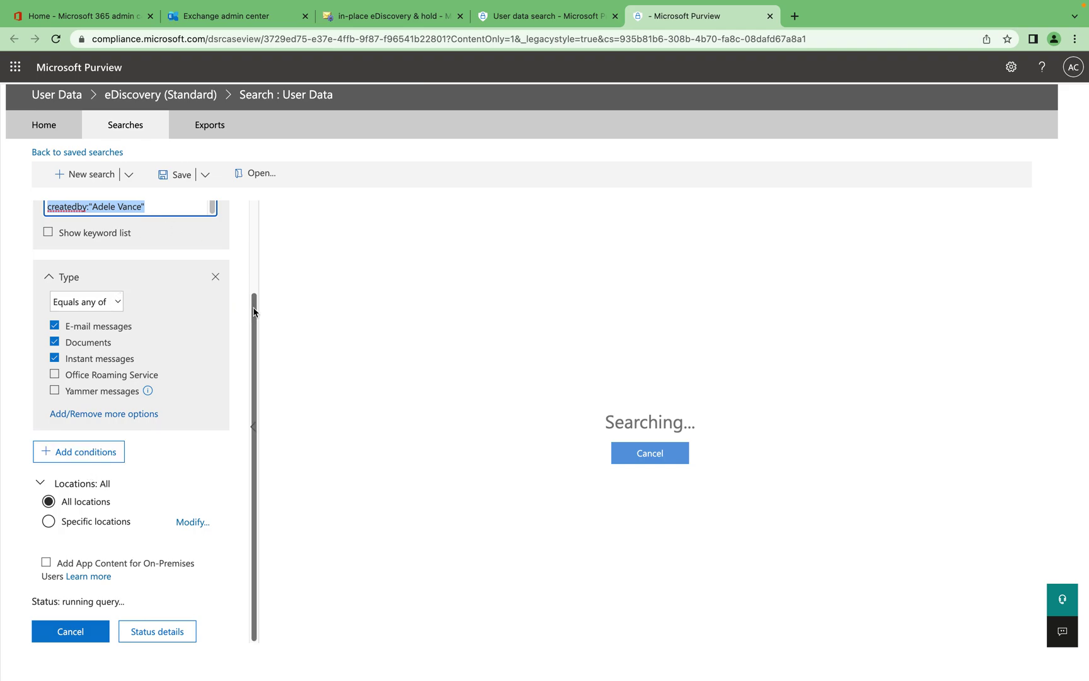
pyautogui.moveTo(254, 312); pyautogui.dragTo(259, 246)
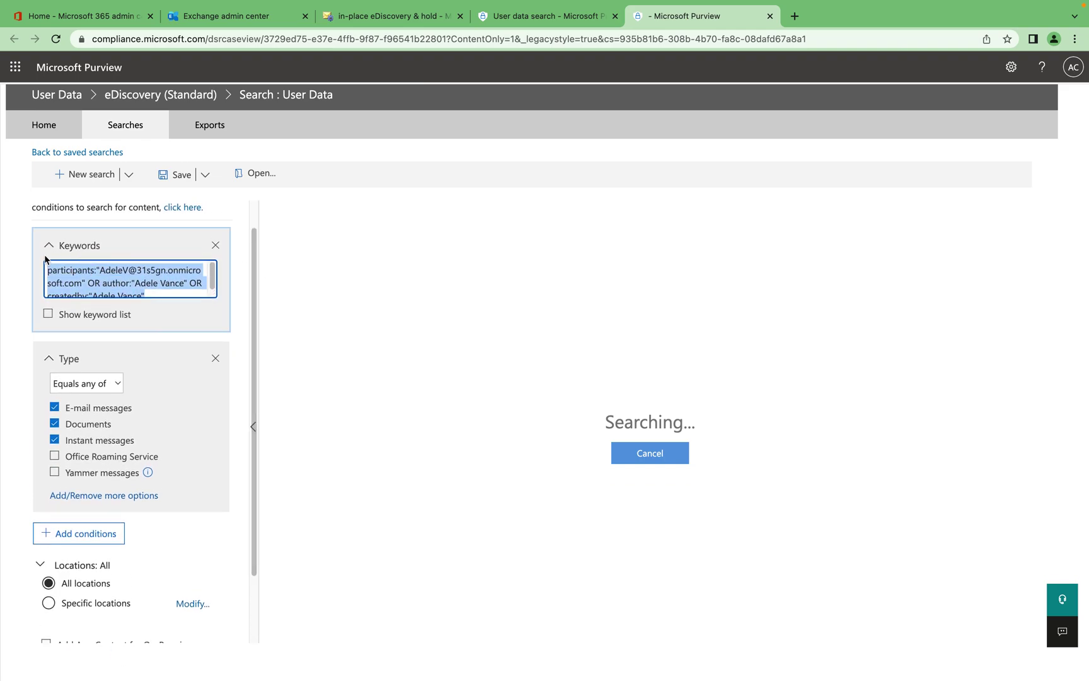
pyautogui.click(127, 178)
# - Run a fresh search limited to e-mail messages with no Keywords condition, then dismiss the error
pyautogui.click(88, 177)
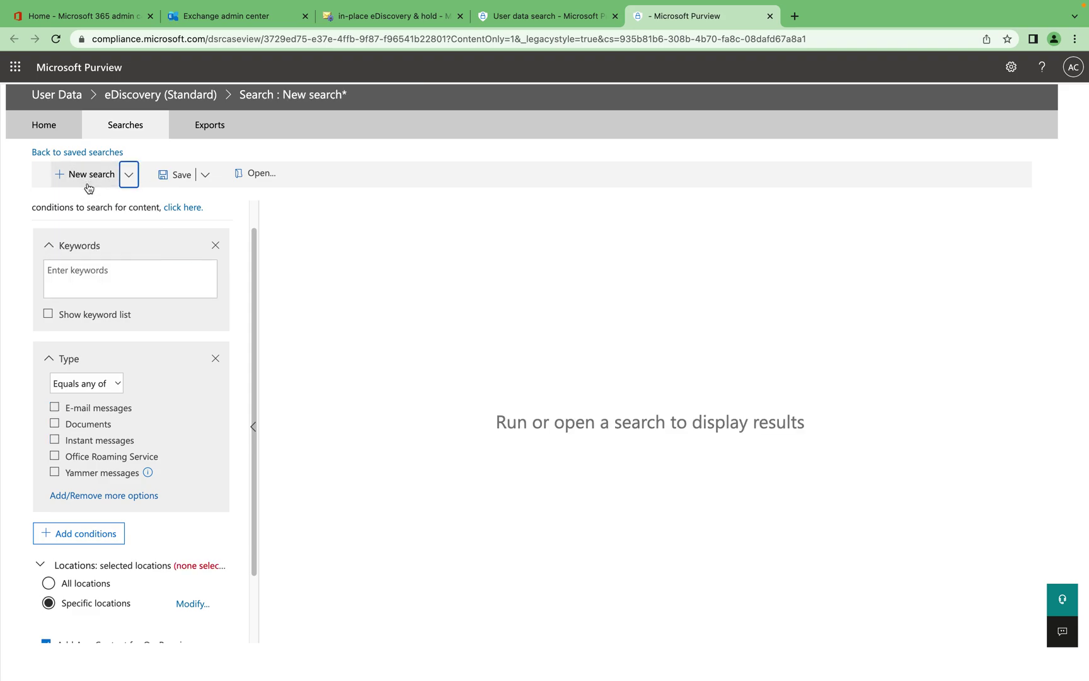
pyautogui.click(114, 279)
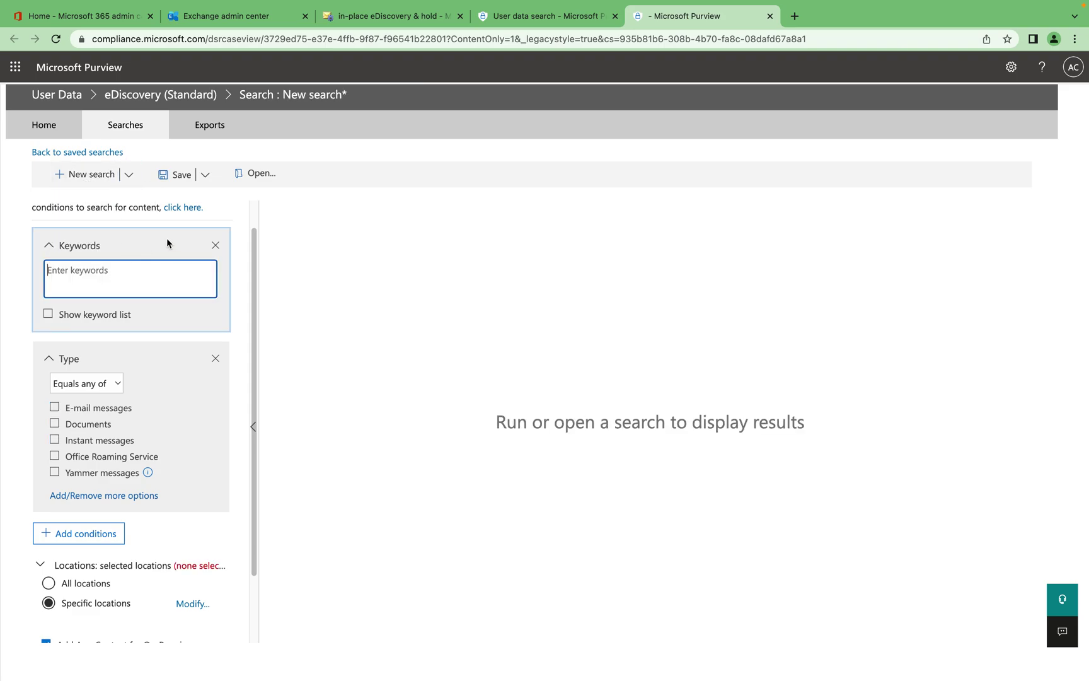
pyautogui.click(215, 245)
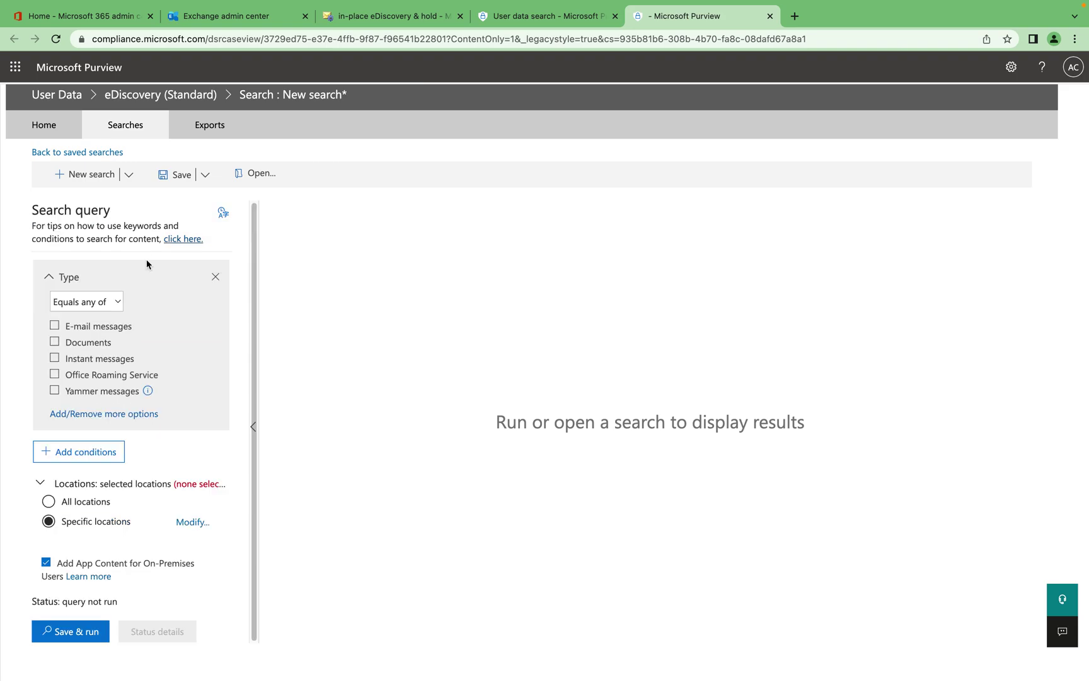
pyautogui.click(54, 325)
pyautogui.click(89, 630)
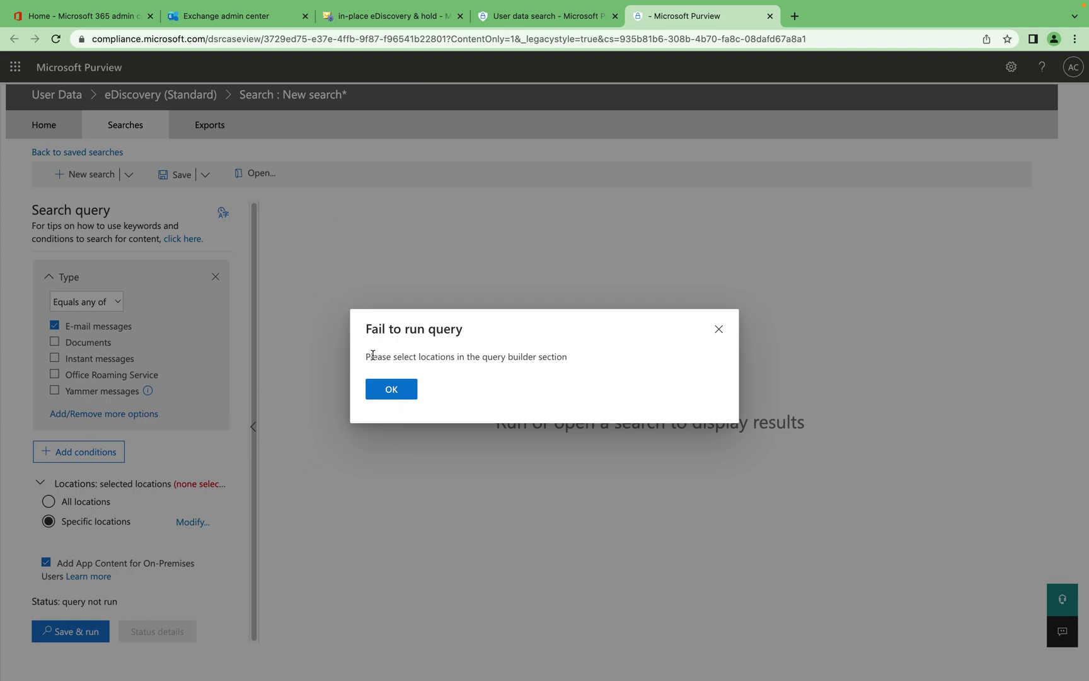
pyautogui.click(387, 388)
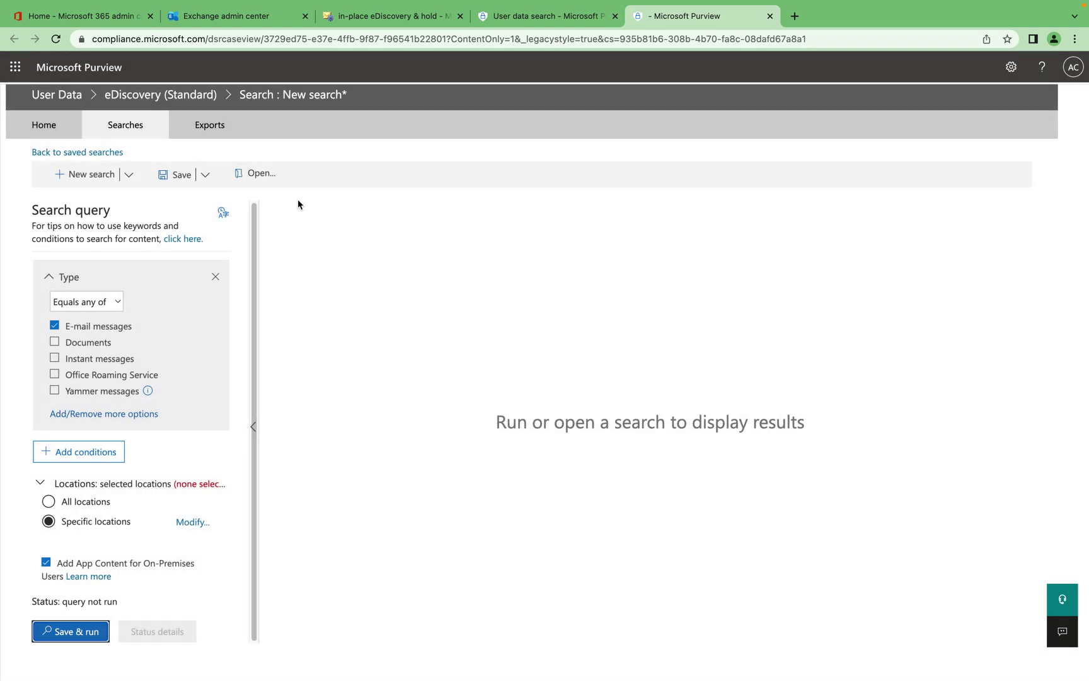
pyautogui.click(515, 22)
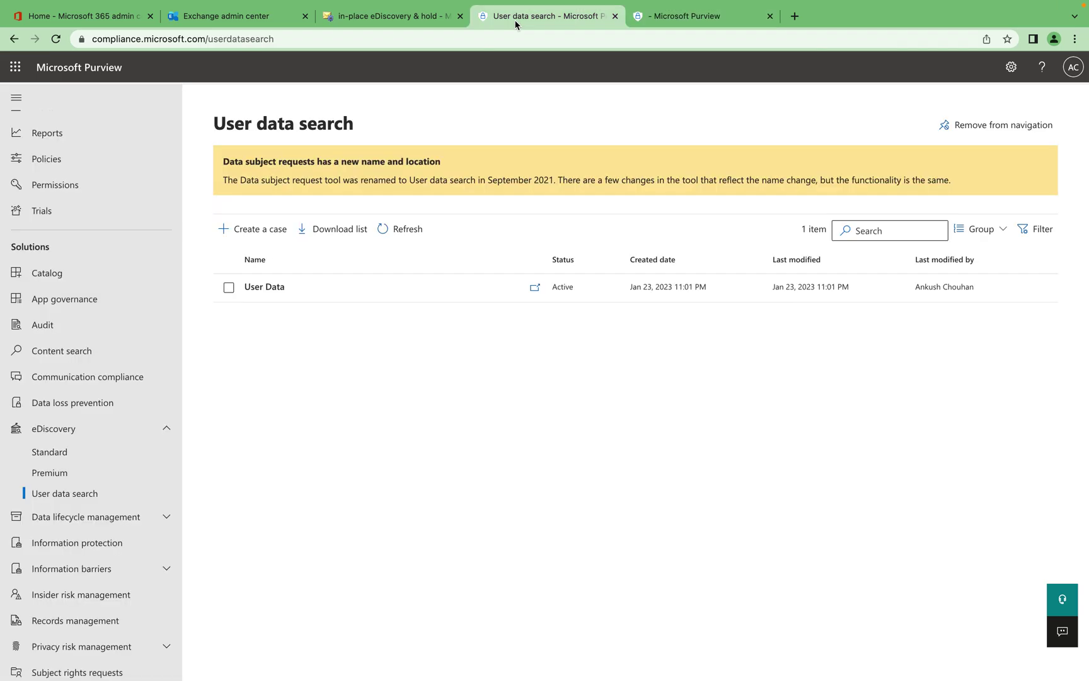
# - Create a new eDiscovery (Standard) case named EDiscovery and save it
pyautogui.click(61, 479)
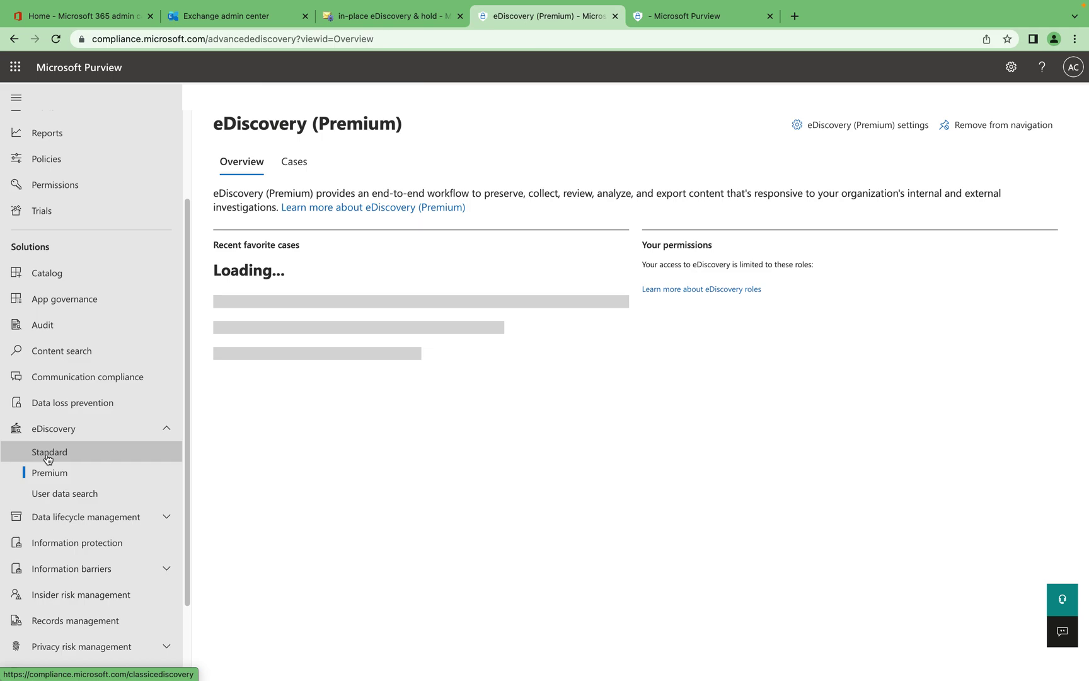
pyautogui.click(55, 451)
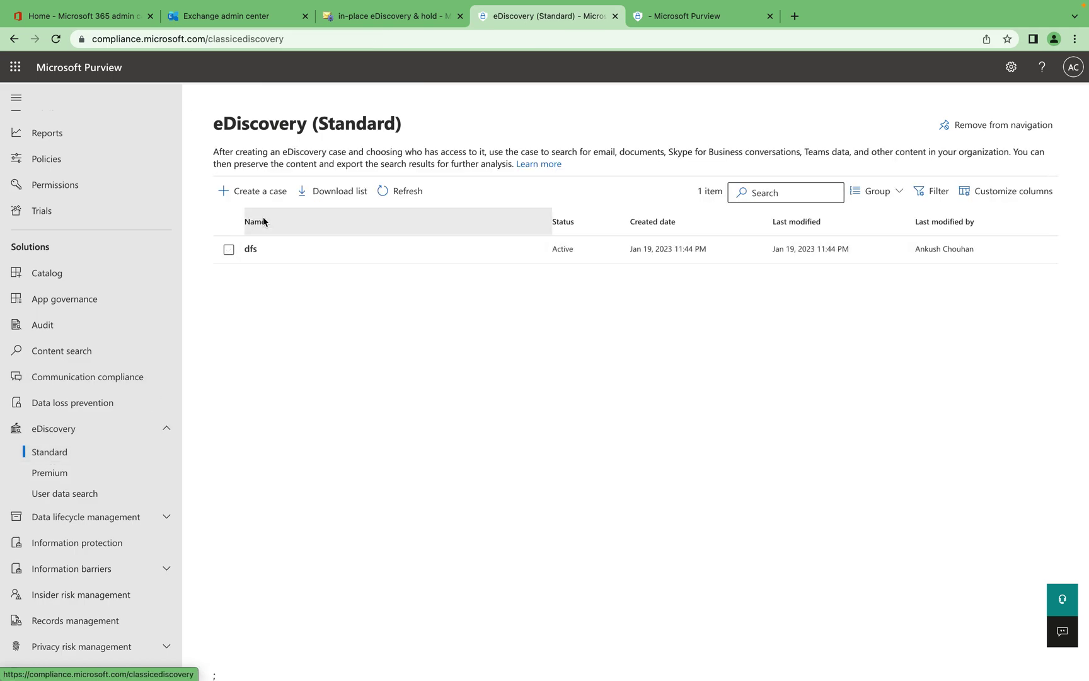
pyautogui.click(258, 192)
pyautogui.click(737, 224)
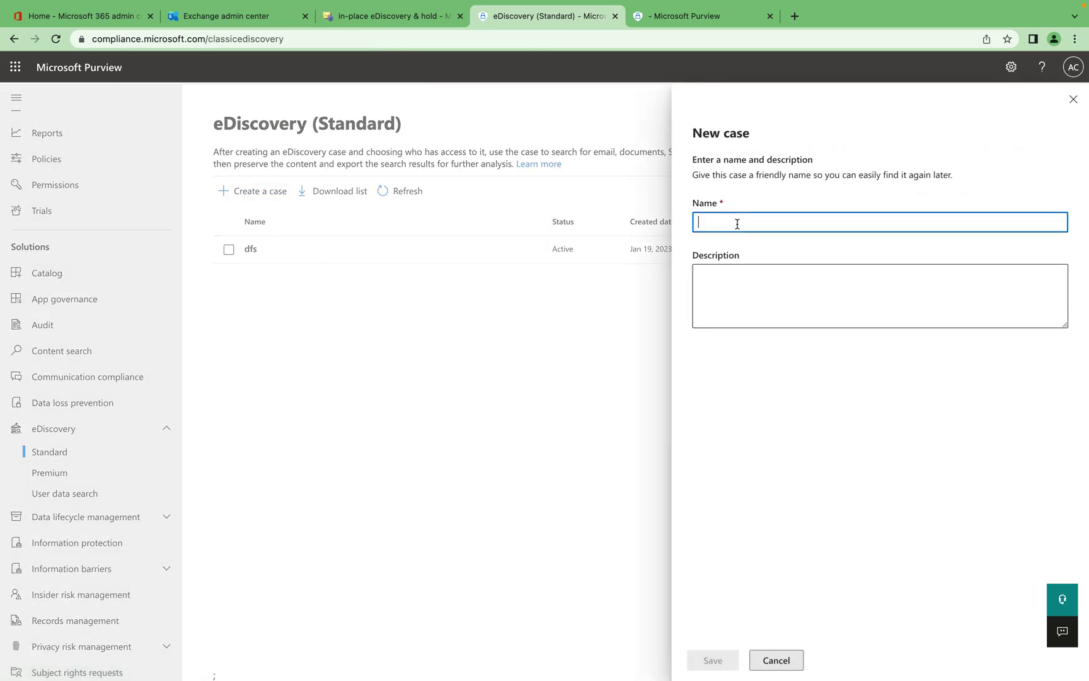
pyautogui.write('E')
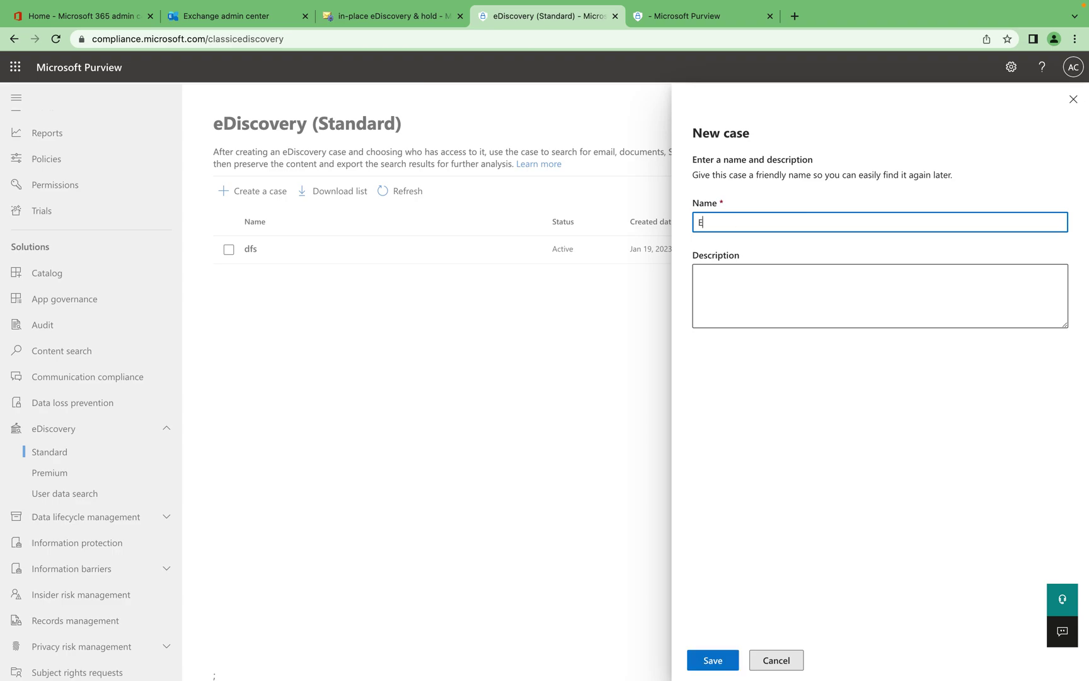
pyautogui.write('Discovery')
pyautogui.click(684, 662)
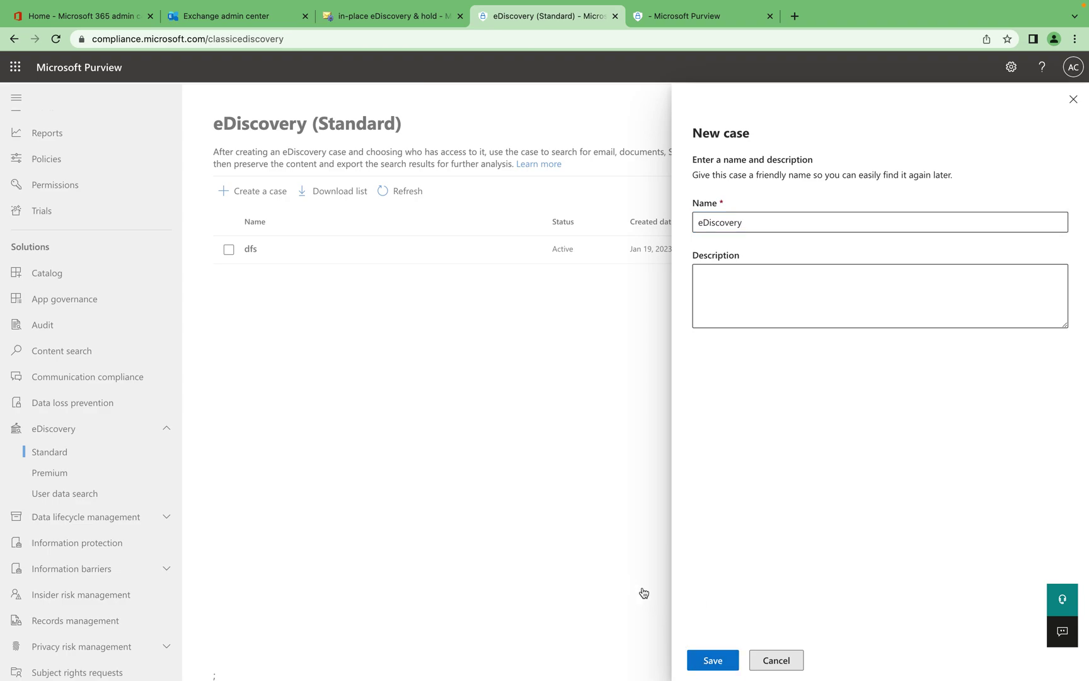
pyautogui.click(725, 660)
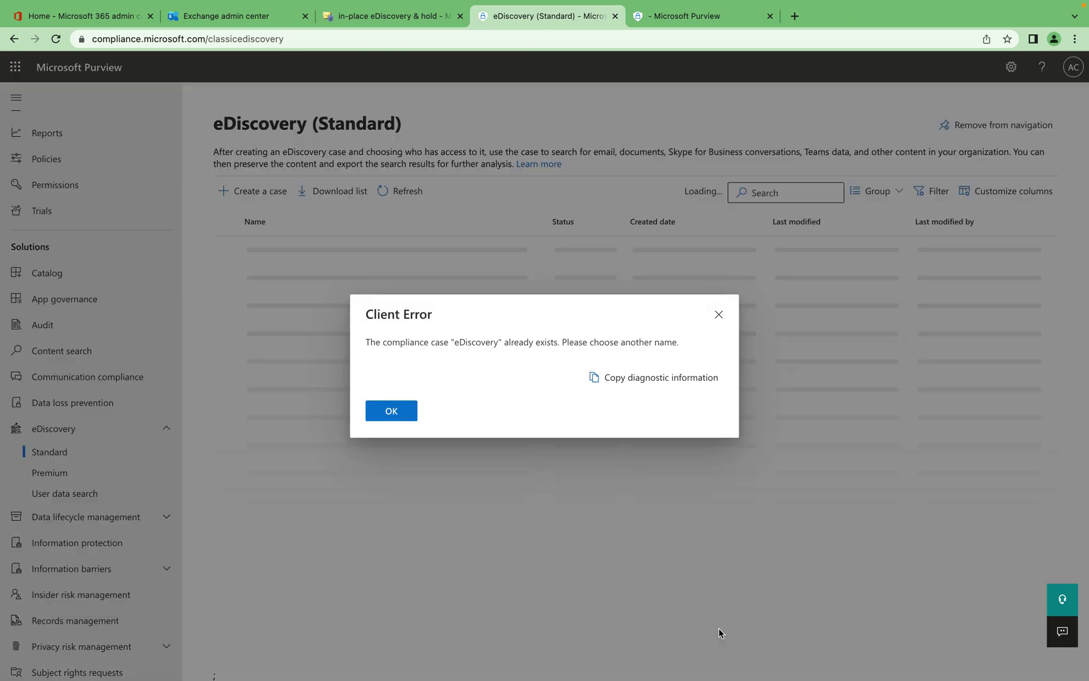
# - Dismiss the case-exists error, refresh the case list, and open the eDiscovery case
pyautogui.click(396, 414)
pyautogui.click(401, 191)
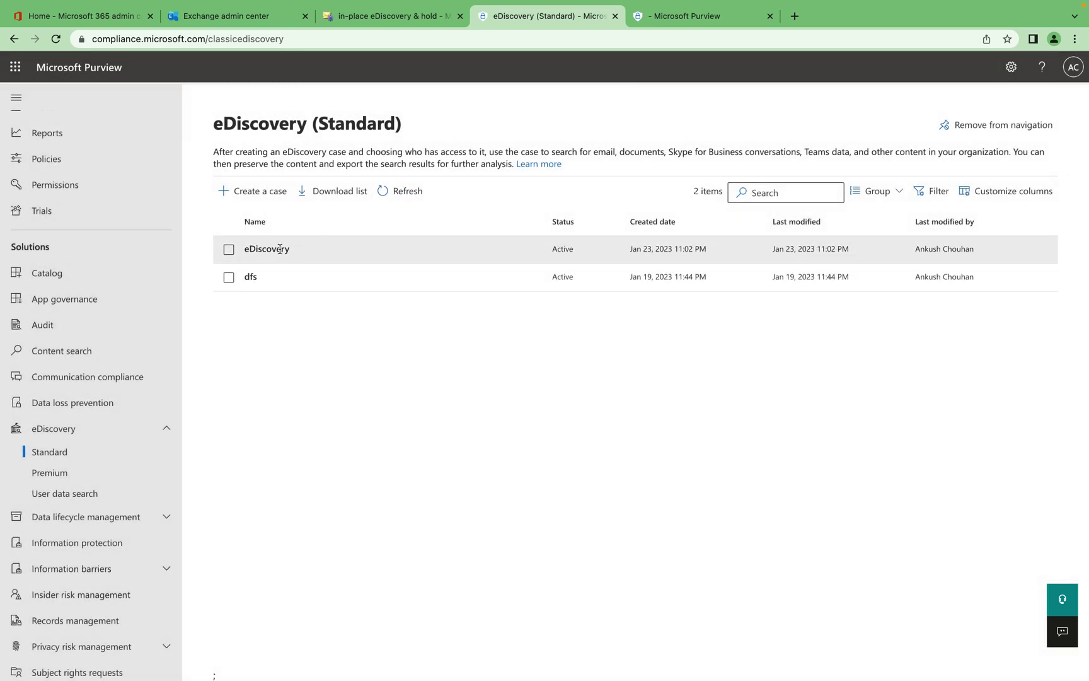
pyautogui.click(228, 252)
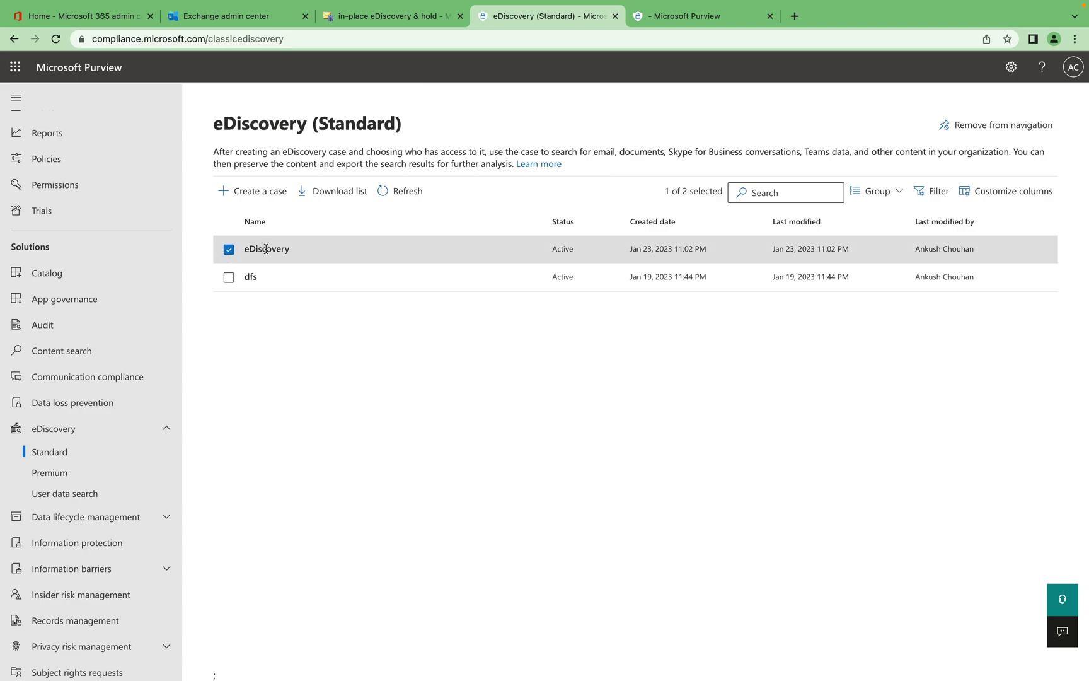
pyautogui.click(264, 248)
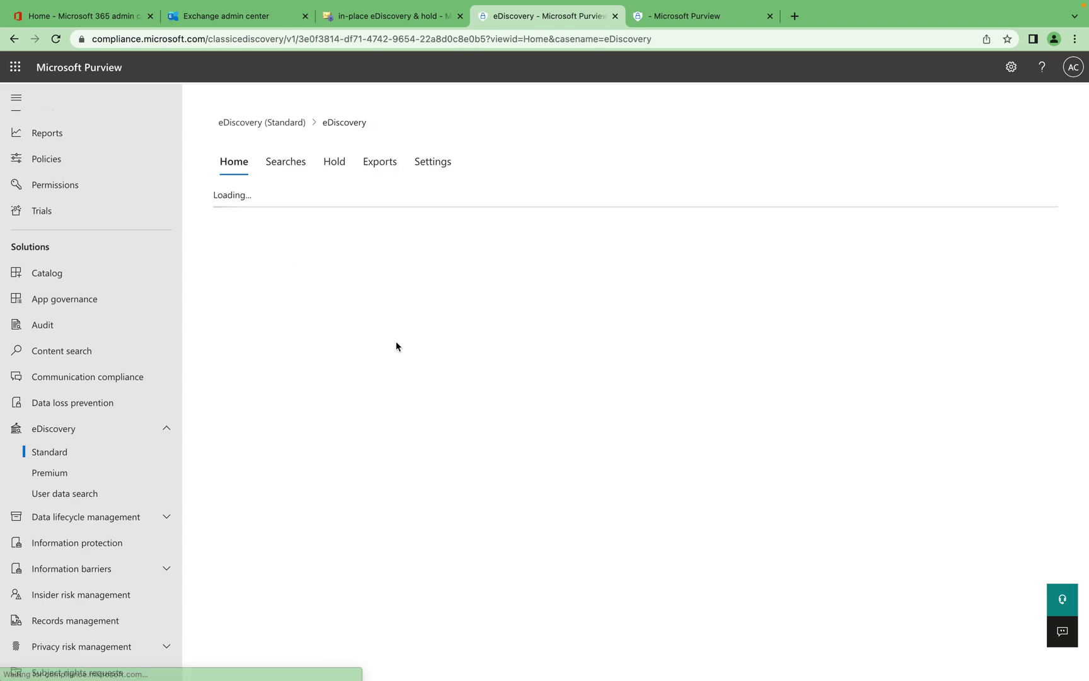
# - Start a case search named eDiscovery over specific Exchange mailboxes, SharePoint sites and public folders
pyautogui.click(301, 176)
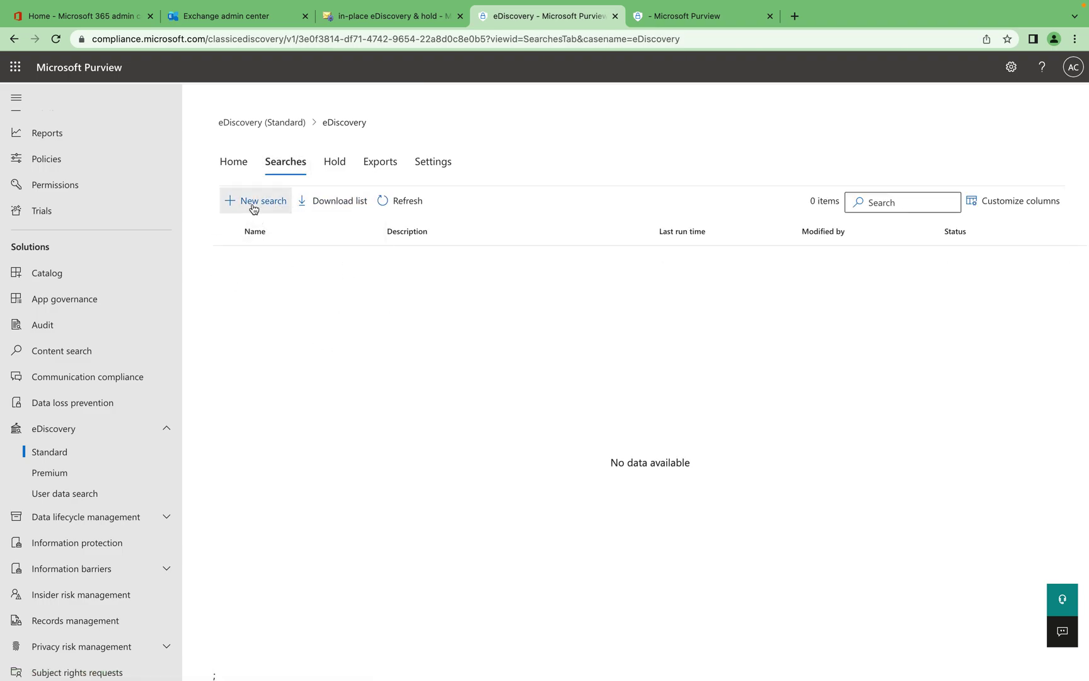
pyautogui.click(251, 209)
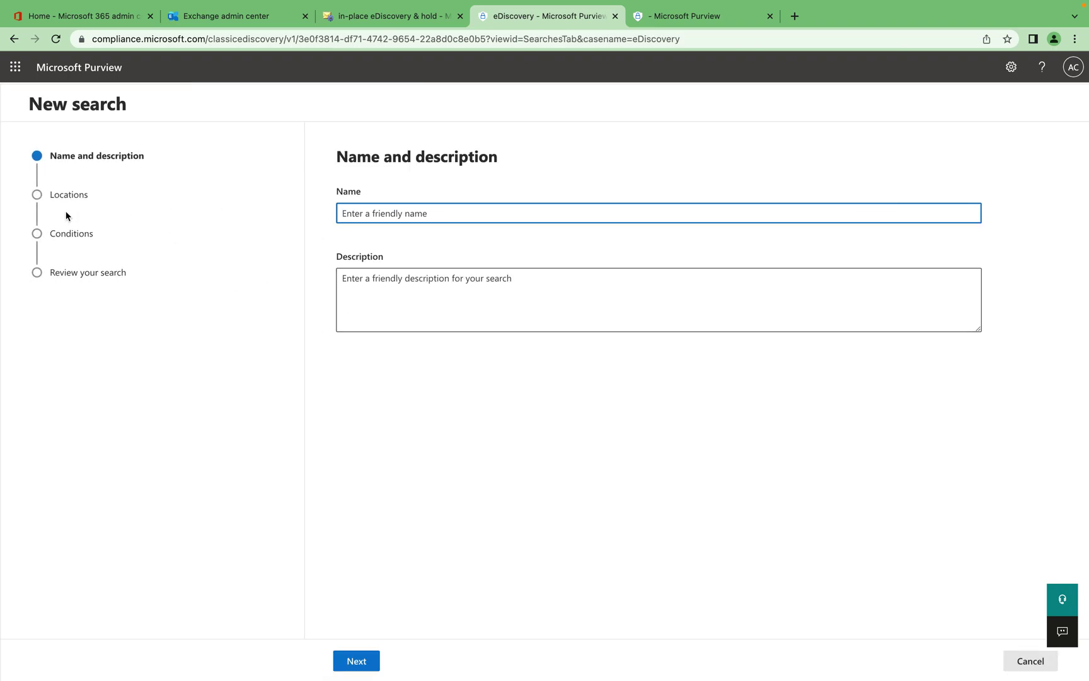
pyautogui.write('eDiscovery Search')
pyautogui.click(356, 662)
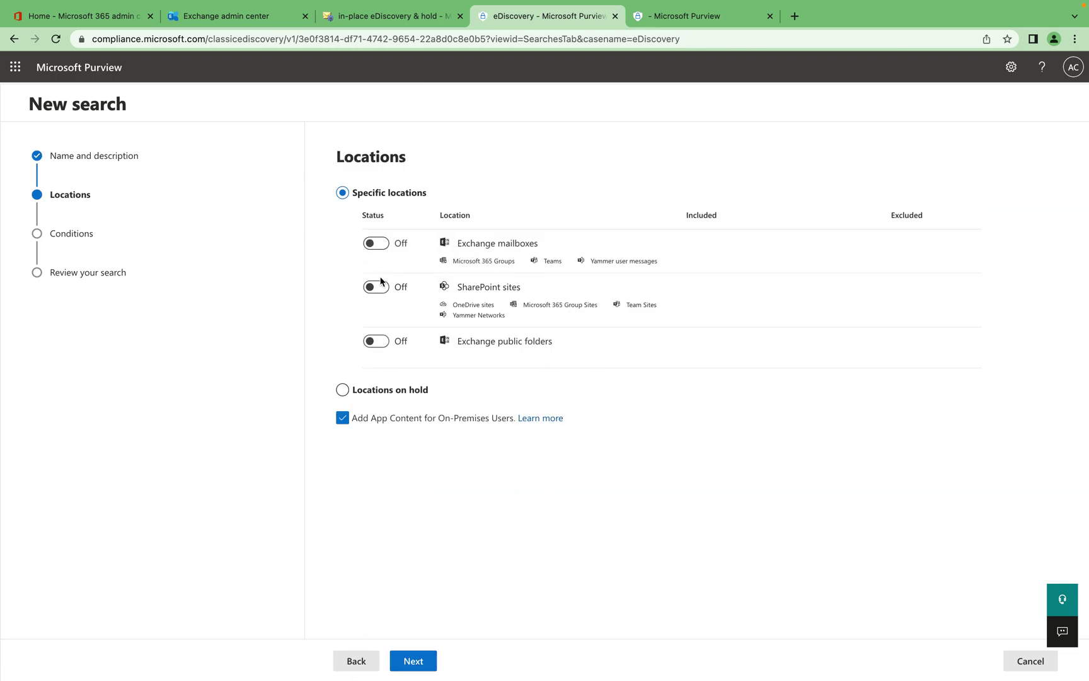
pyautogui.click(376, 286)
pyautogui.click(378, 247)
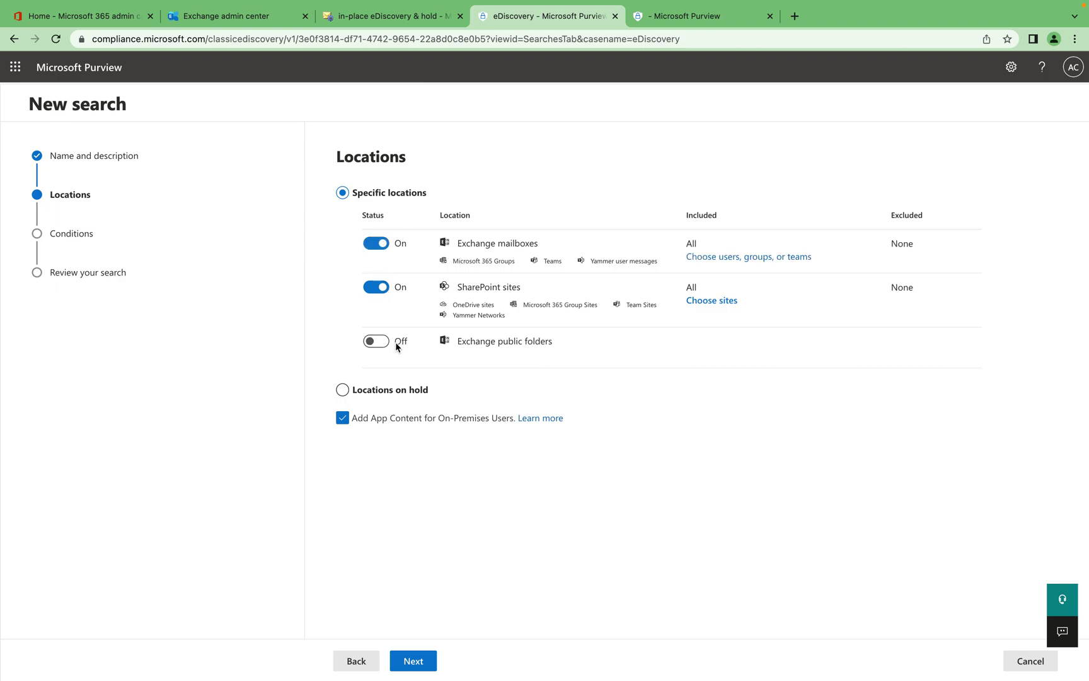
pyautogui.click(381, 342)
pyautogui.click(342, 390)
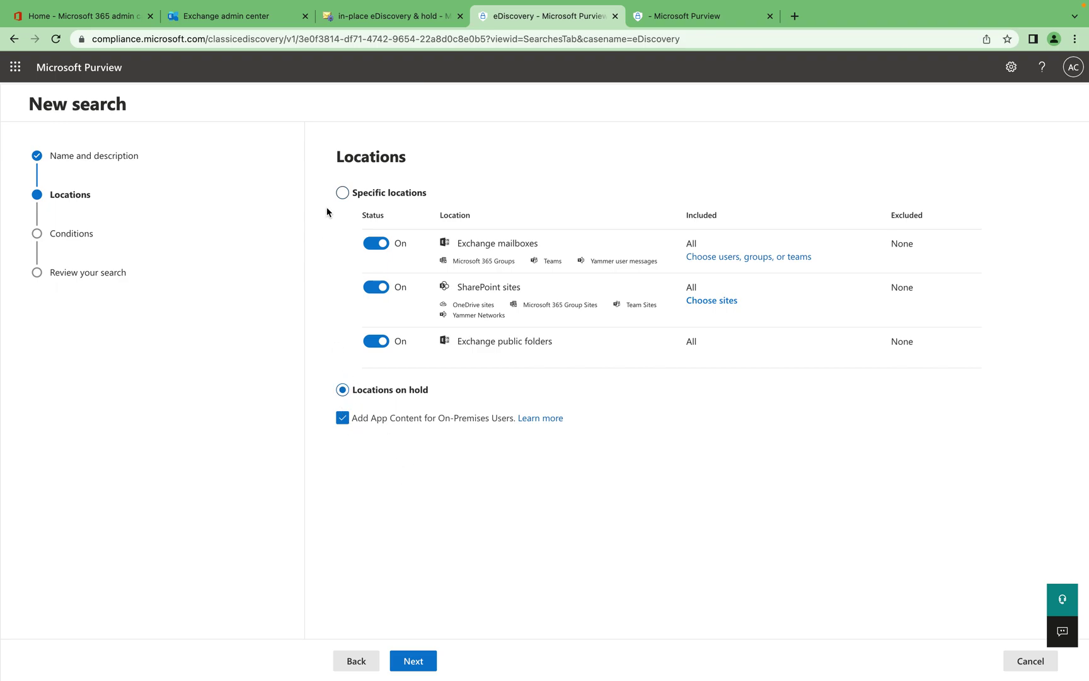
pyautogui.click(342, 193)
pyautogui.click(413, 661)
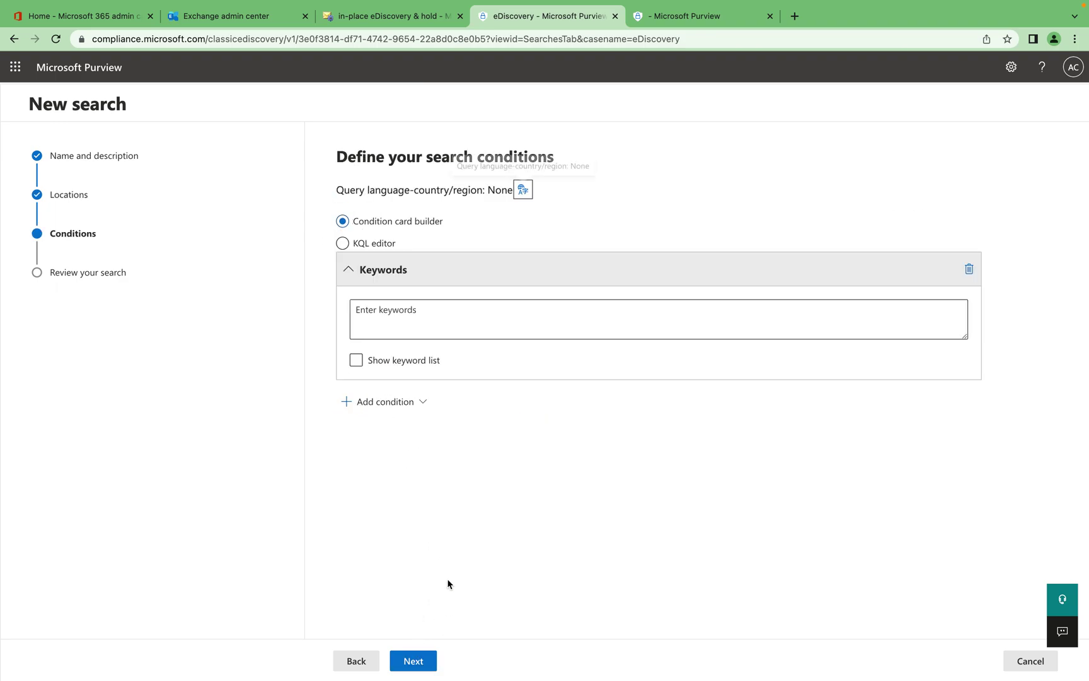
# - Leave the search conditions empty, submit eDiscovery Search, and return to the Searches list
pyautogui.click(361, 244)
pyautogui.click(379, 309)
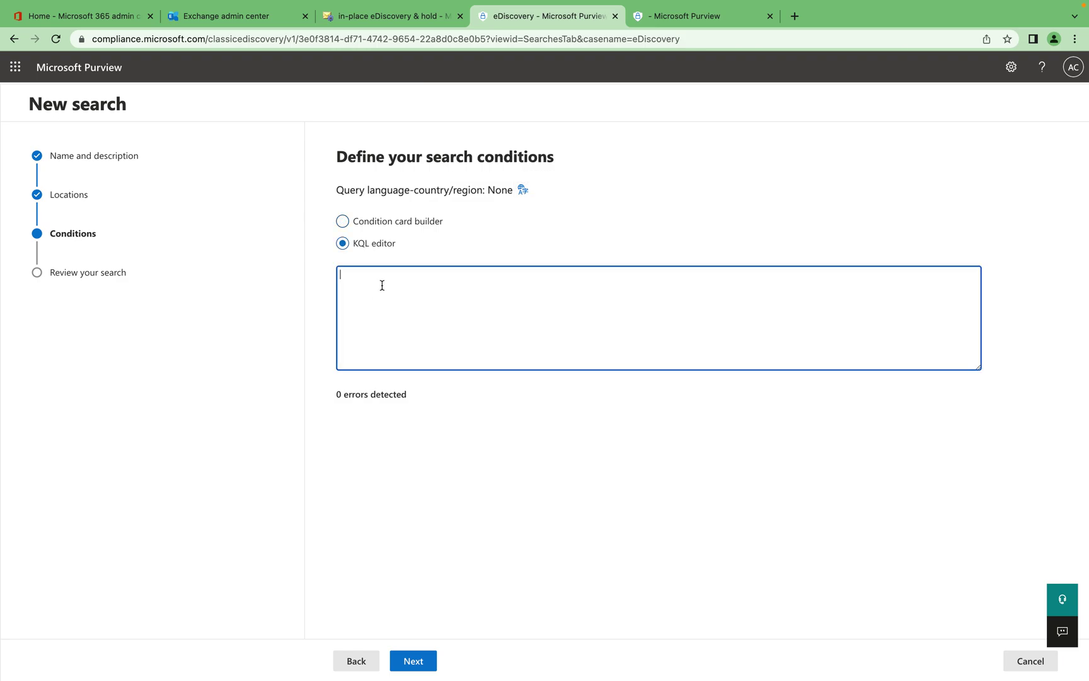
pyautogui.click(343, 220)
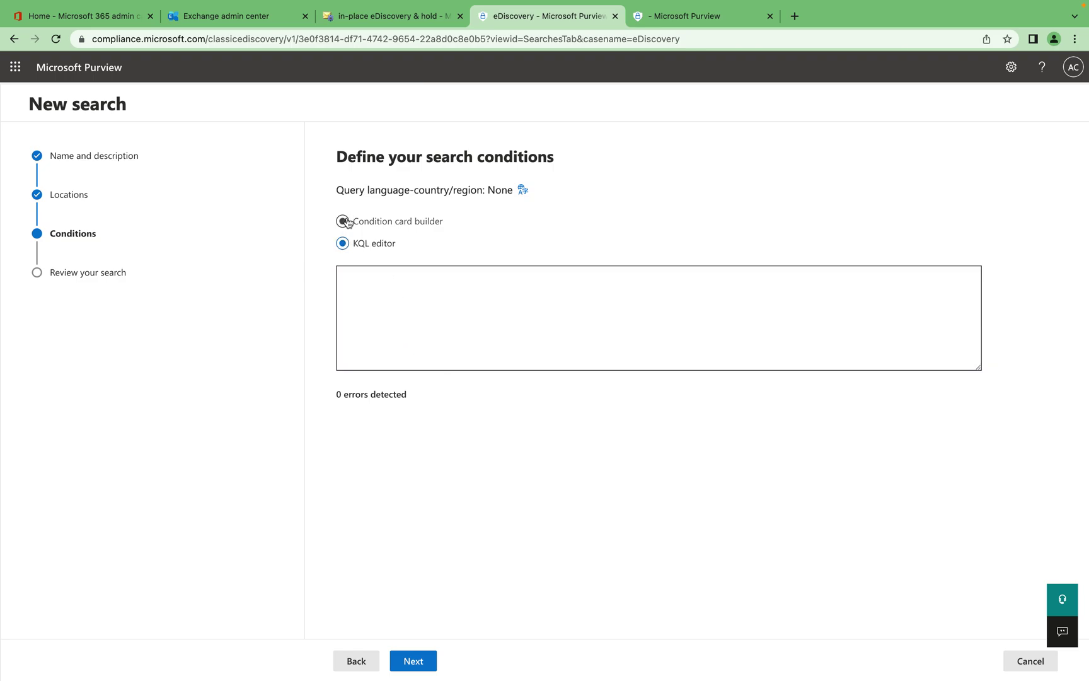
pyautogui.click(447, 315)
pyautogui.click(356, 359)
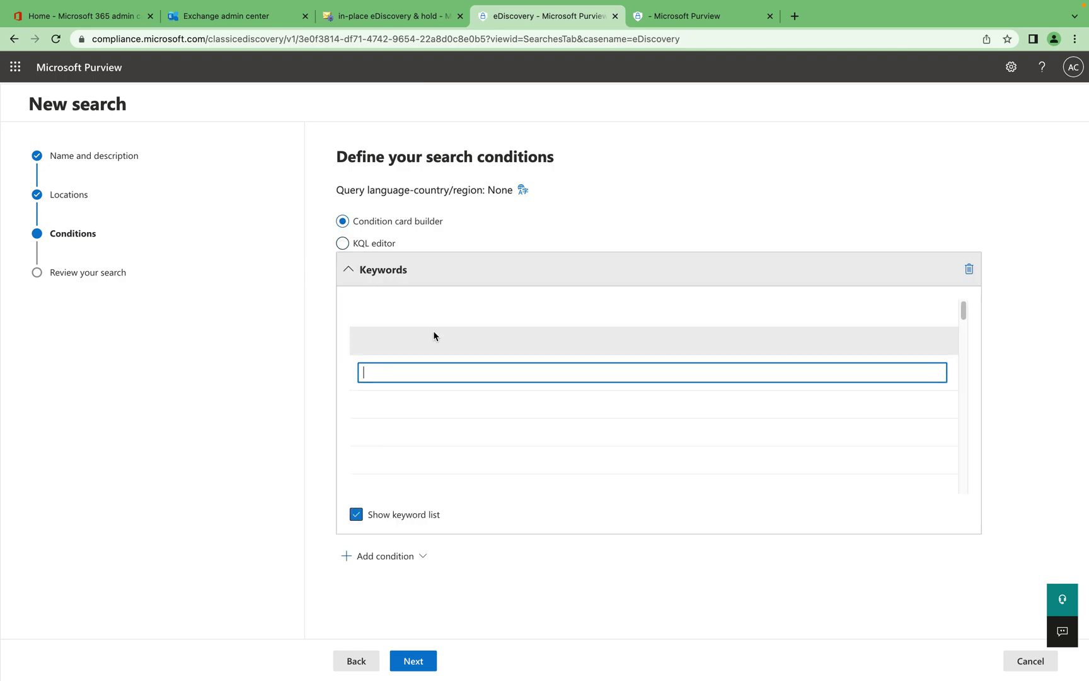
pyautogui.click(356, 514)
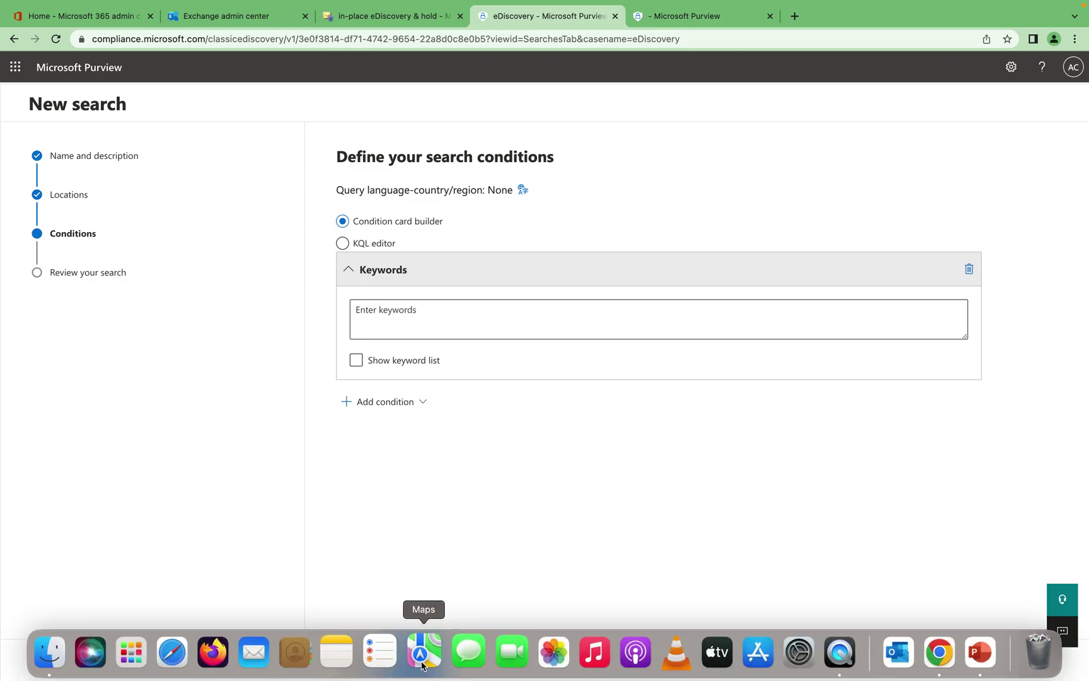
pyautogui.click(429, 660)
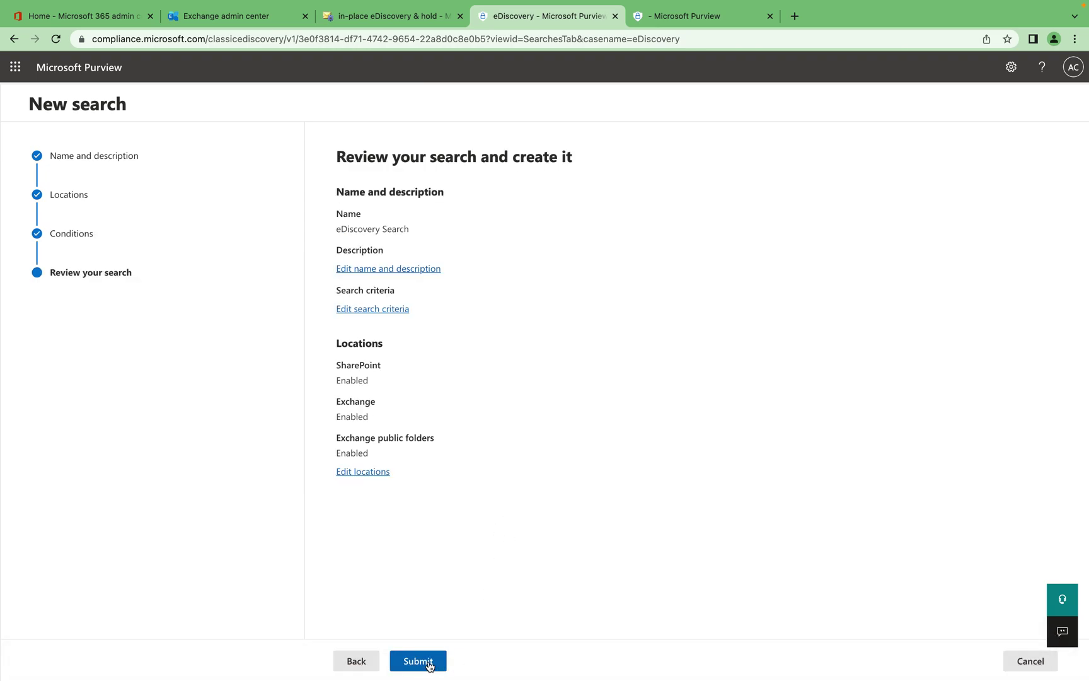
pyautogui.click(428, 660)
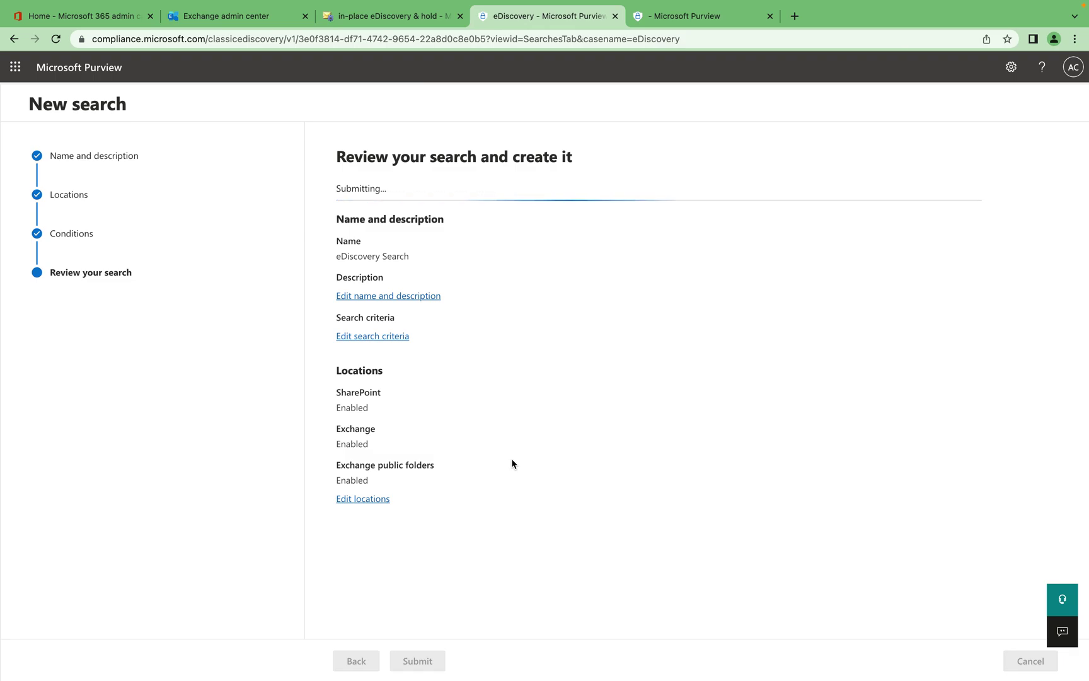
pyautogui.click(372, 661)
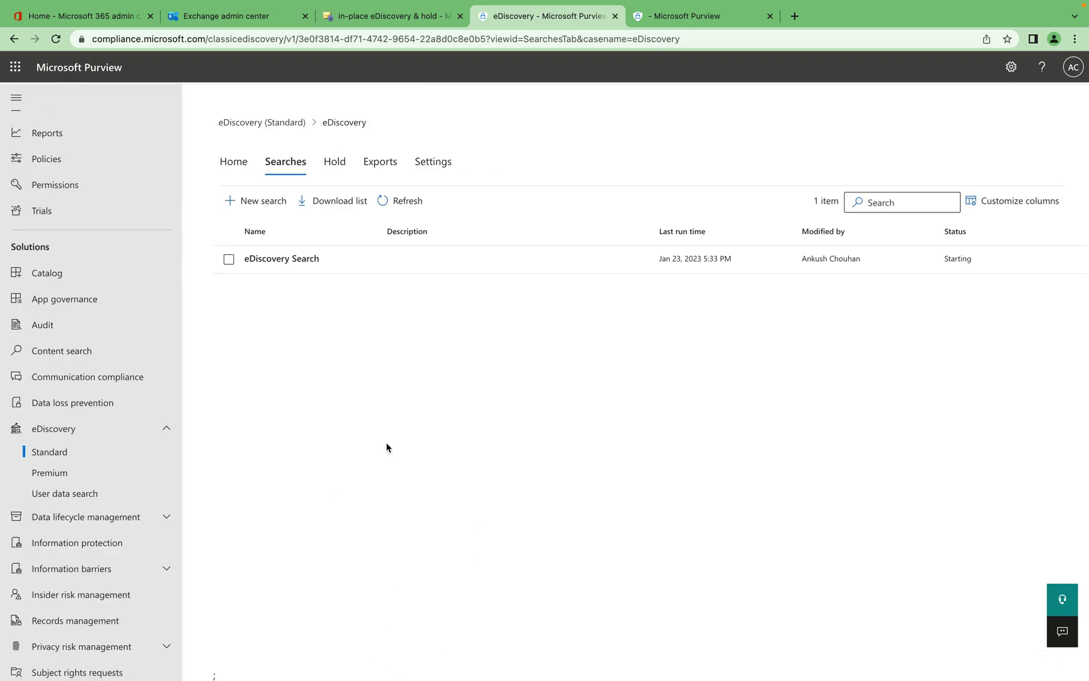
# - Go from eDiscovery (Standard) to the empty eDiscovery (Premium) Cases list and begin a new case
pyautogui.click(267, 120)
pyautogui.click(57, 472)
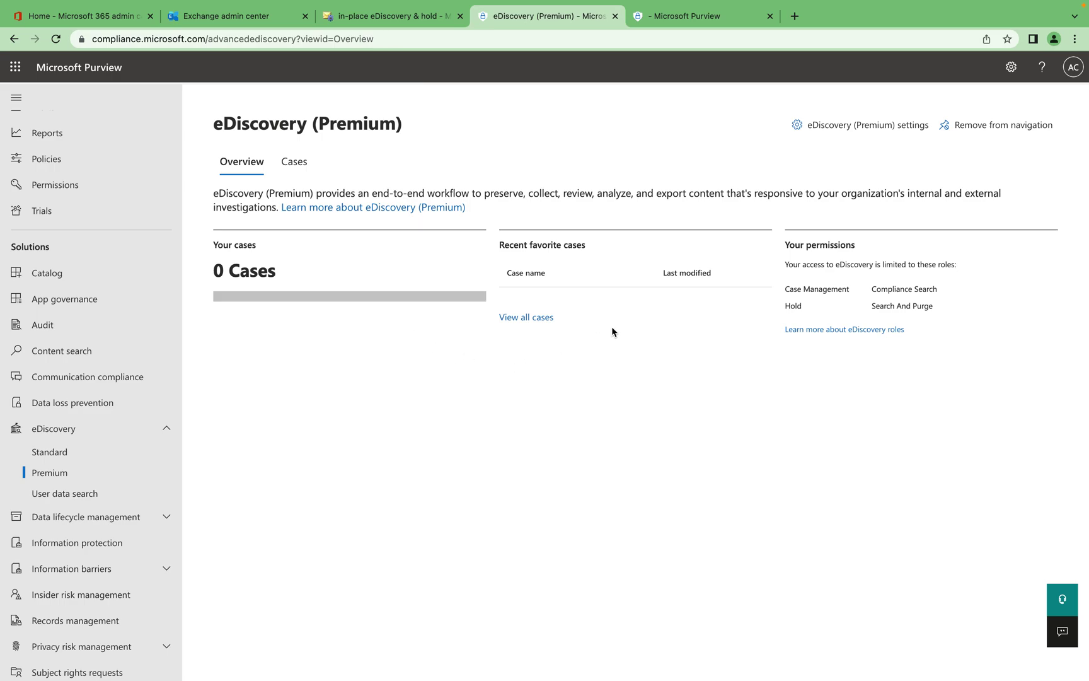
pyautogui.click(292, 165)
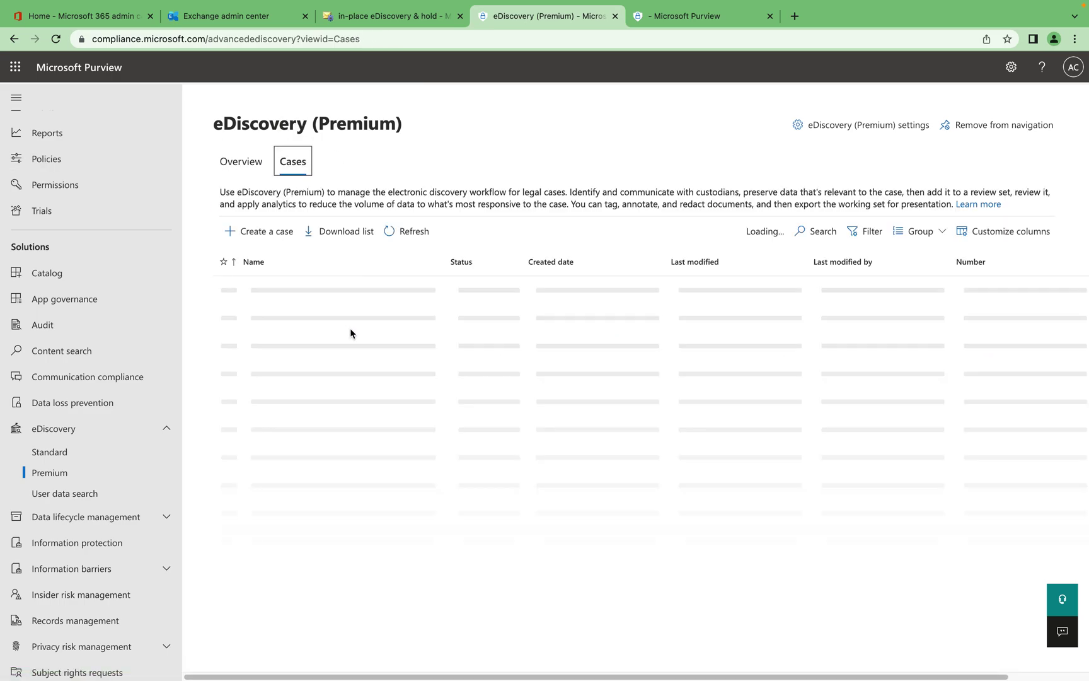
pyautogui.click(255, 238)
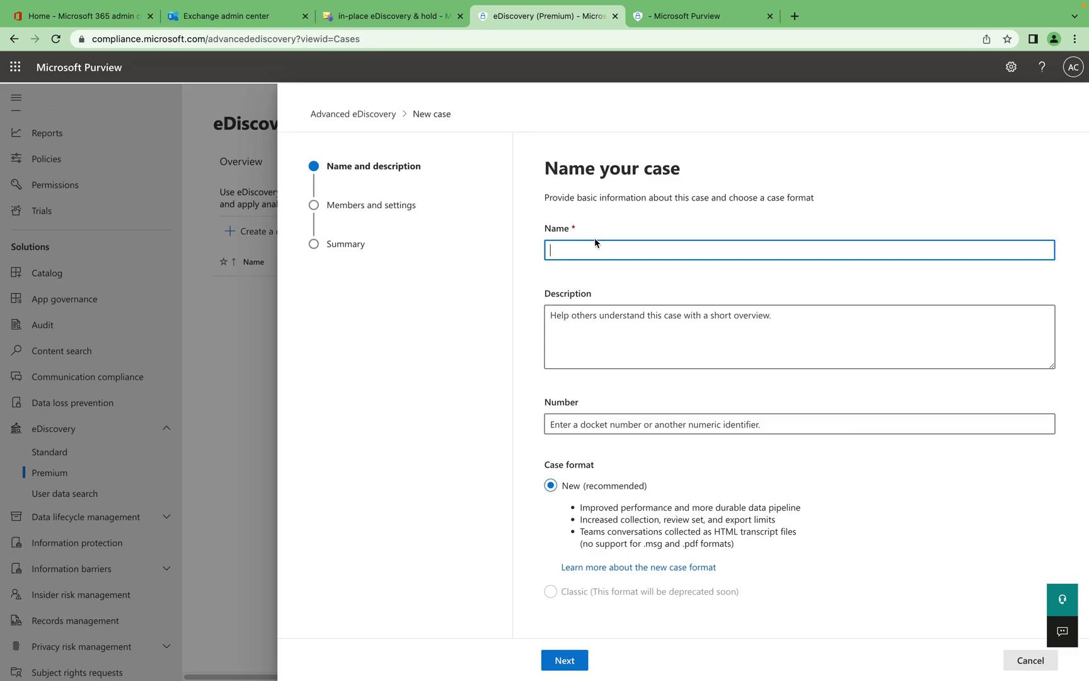
# - Name the new case 'eDiscovery Premium', keep the New (recommended) format, and continue
pyautogui.write('eD')
pyautogui.write('ym')
pyautogui.press('BackSpace')
pyautogui.press('BackSpace')
pyautogui.click(611, 340)
pyautogui.click(640, 430)
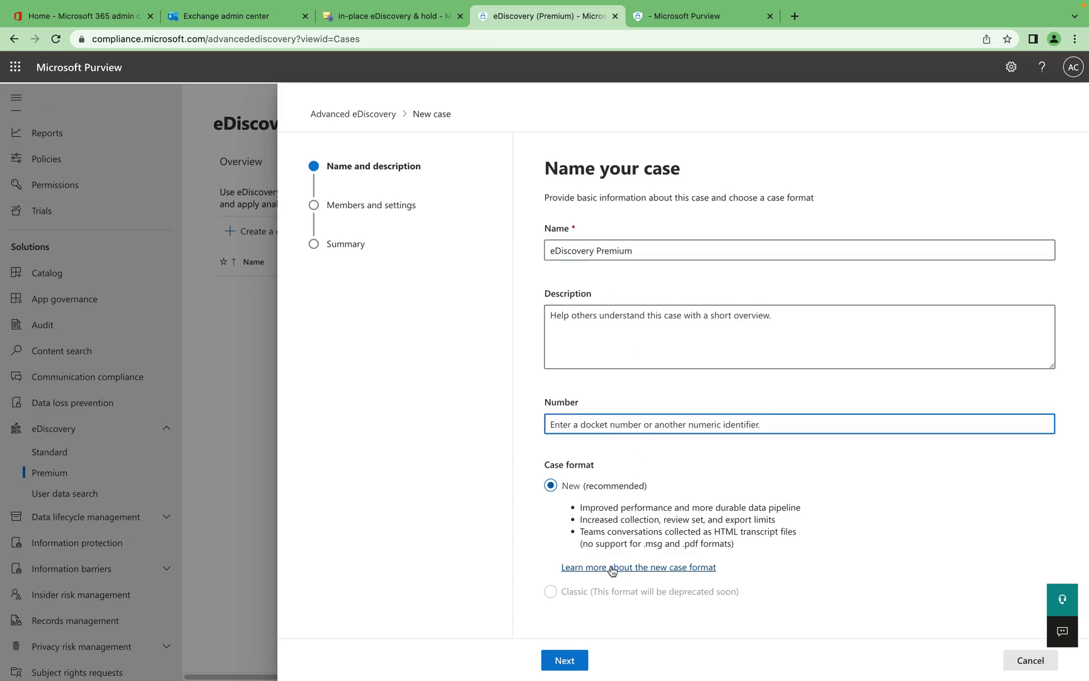
pyautogui.click(566, 659)
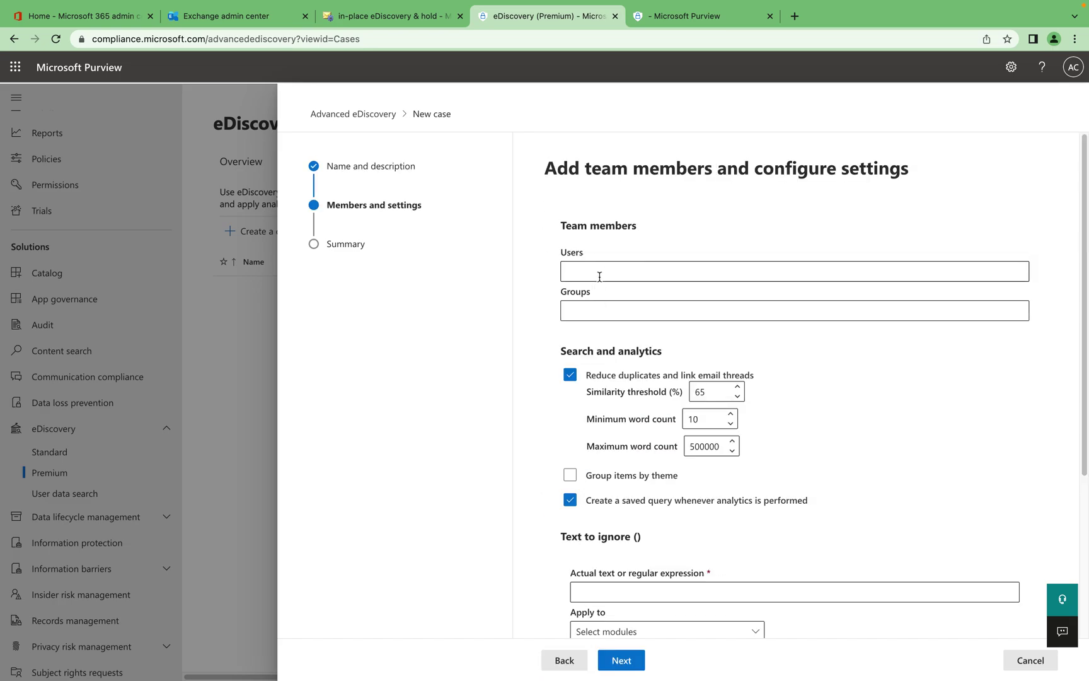
# - Add three users plus the Attack Simulator Administrators and Communication Compliance role groups as case members
pyautogui.click(599, 276)
pyautogui.click(595, 322)
pyautogui.click(794, 276)
pyautogui.click(806, 350)
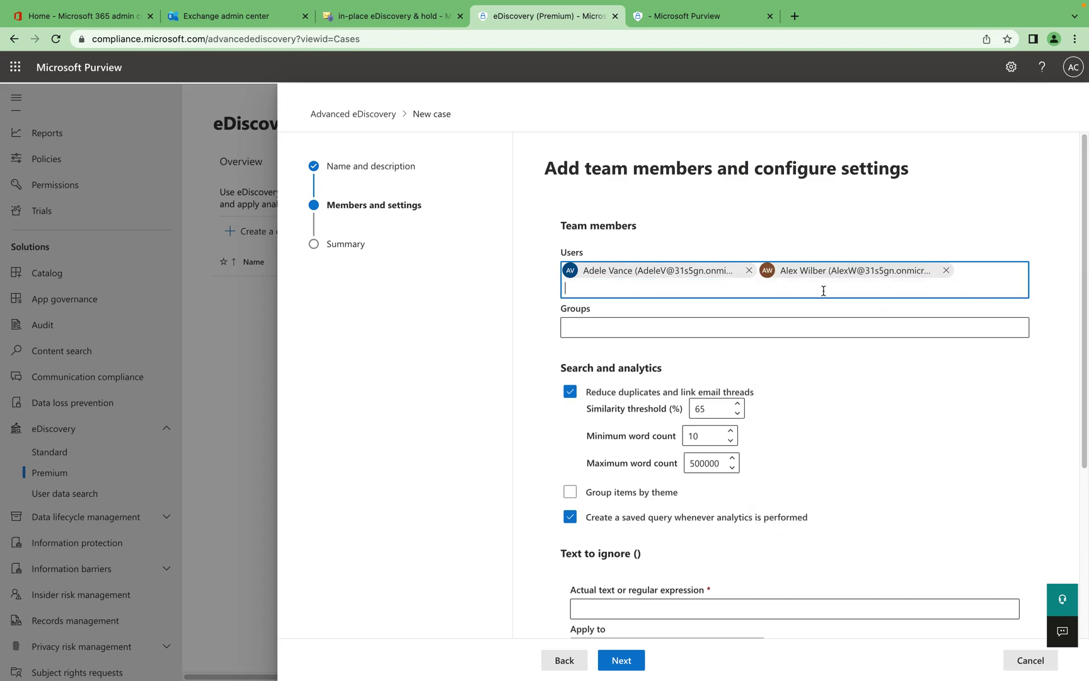
pyautogui.click(824, 291)
pyautogui.click(668, 447)
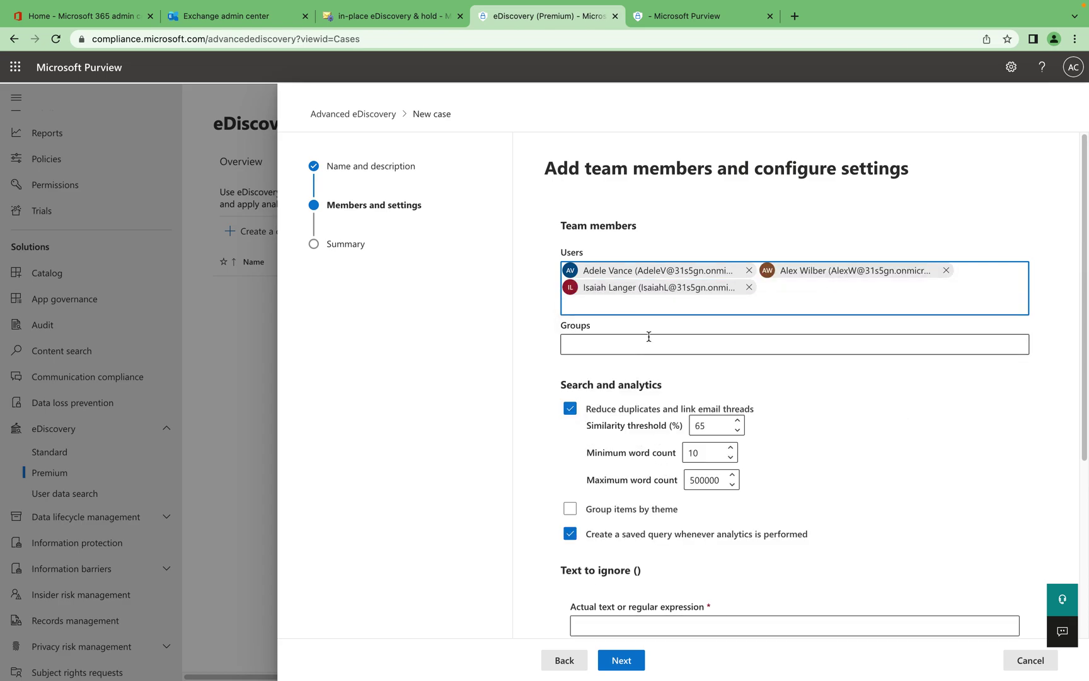
pyautogui.click(647, 340)
pyautogui.click(637, 401)
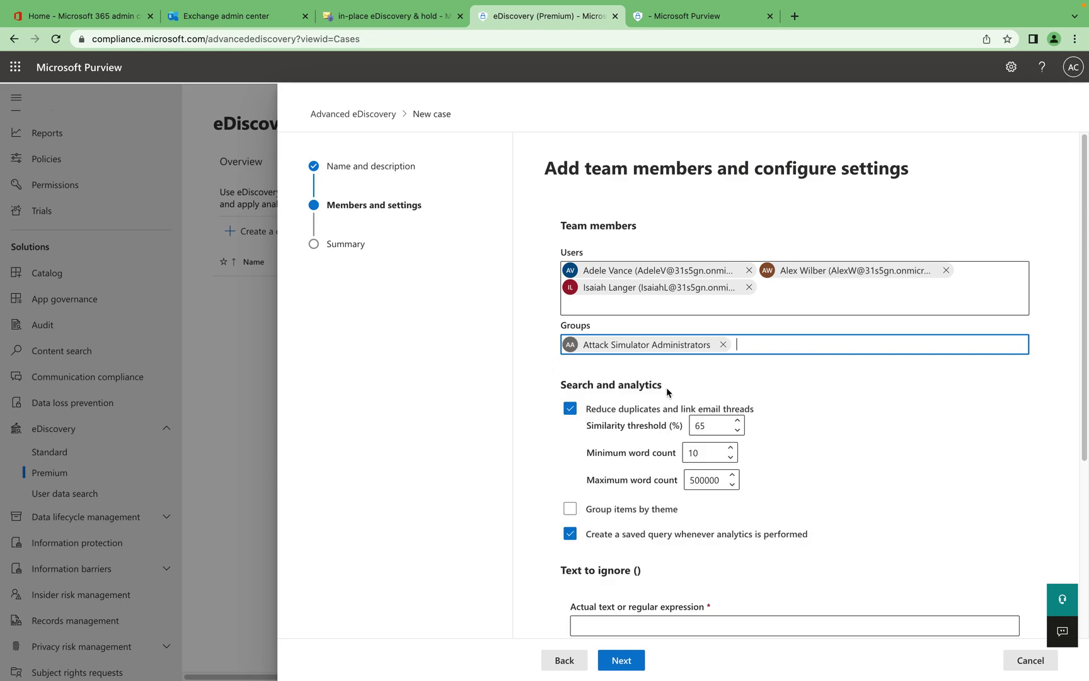
pyautogui.click(811, 354)
pyautogui.click(819, 445)
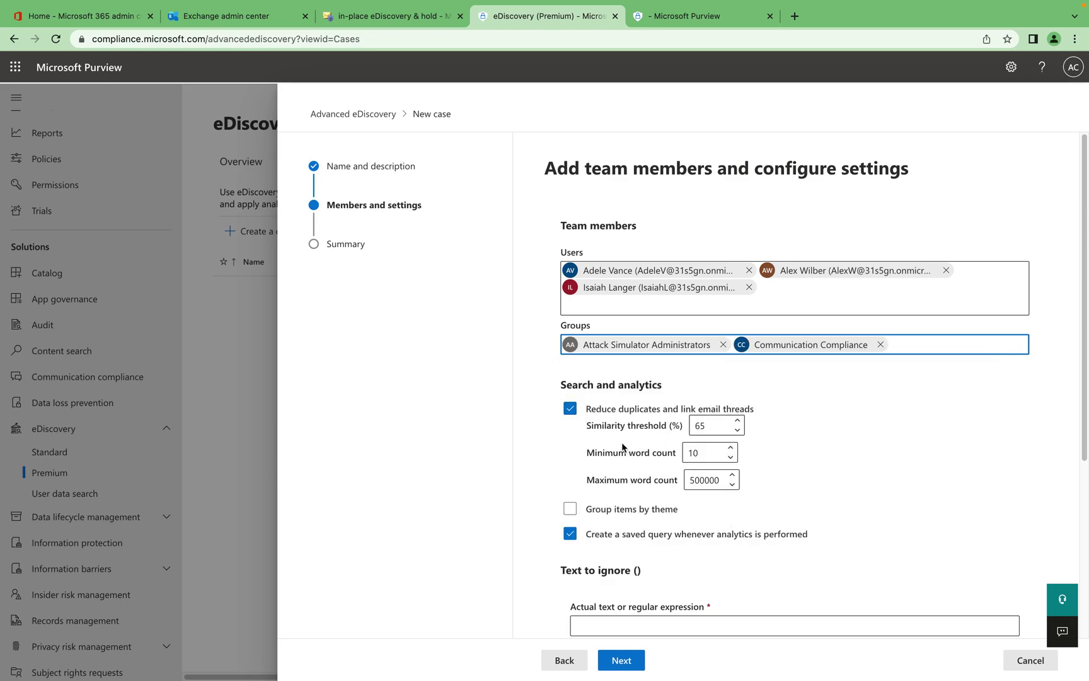
# - Enable finding text in images during indexing and continue to the case Summary
pyautogui.scroll(-2, 623, 447)
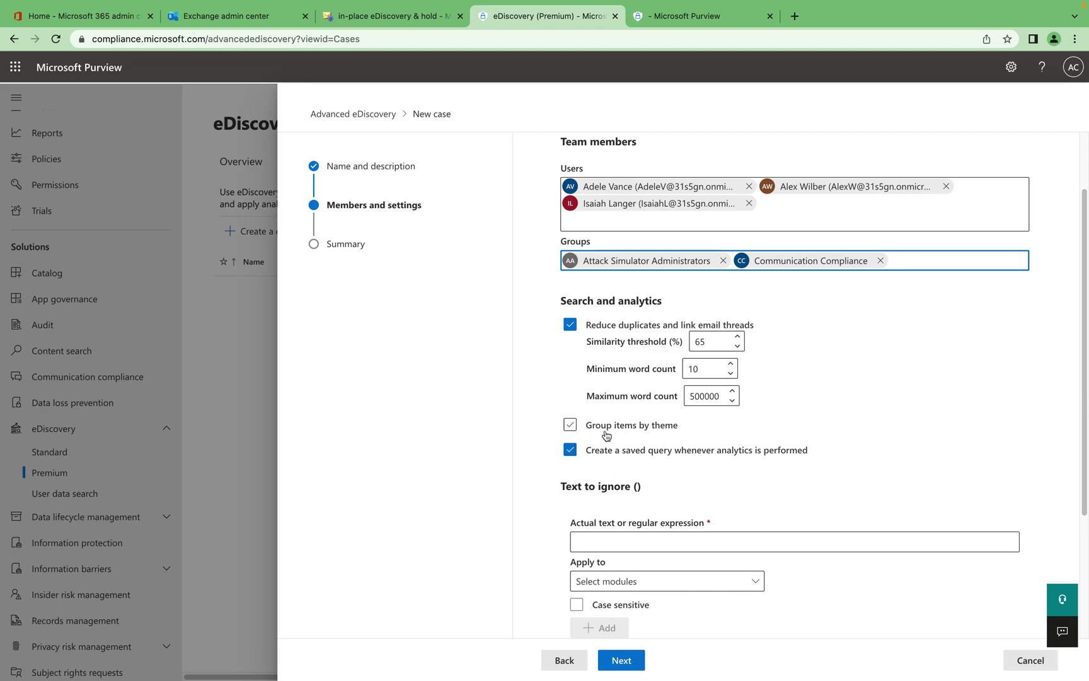
pyautogui.scroll(-3, 655, 410)
pyautogui.click(617, 364)
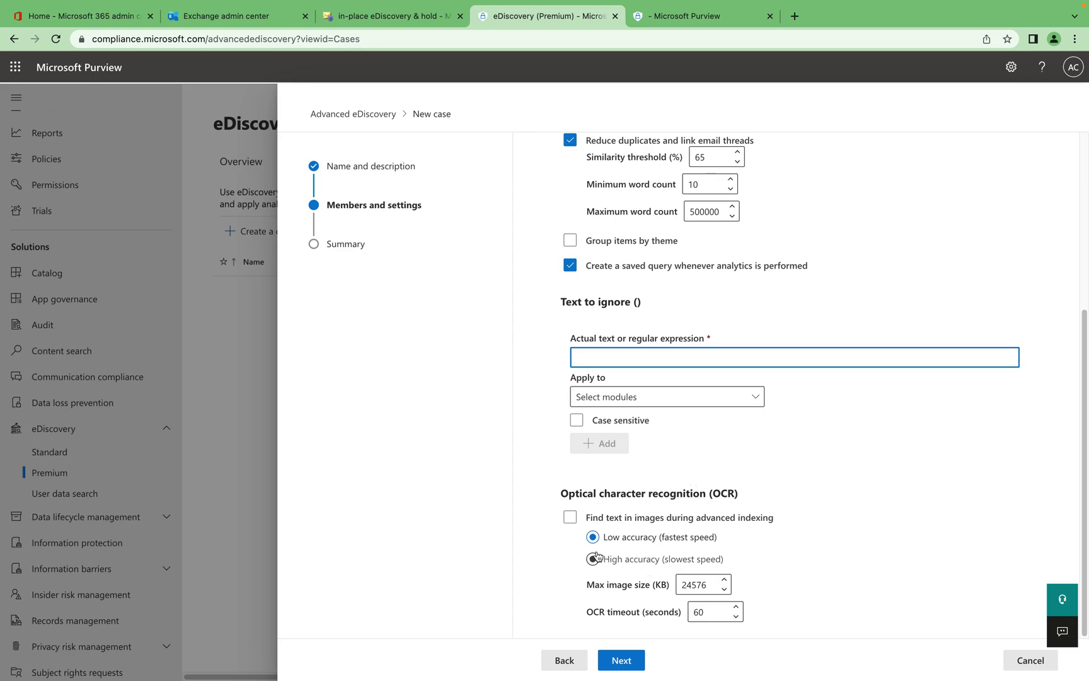
pyautogui.click(570, 517)
pyautogui.scroll(3, 658, 530)
pyautogui.scroll(-3, 658, 530)
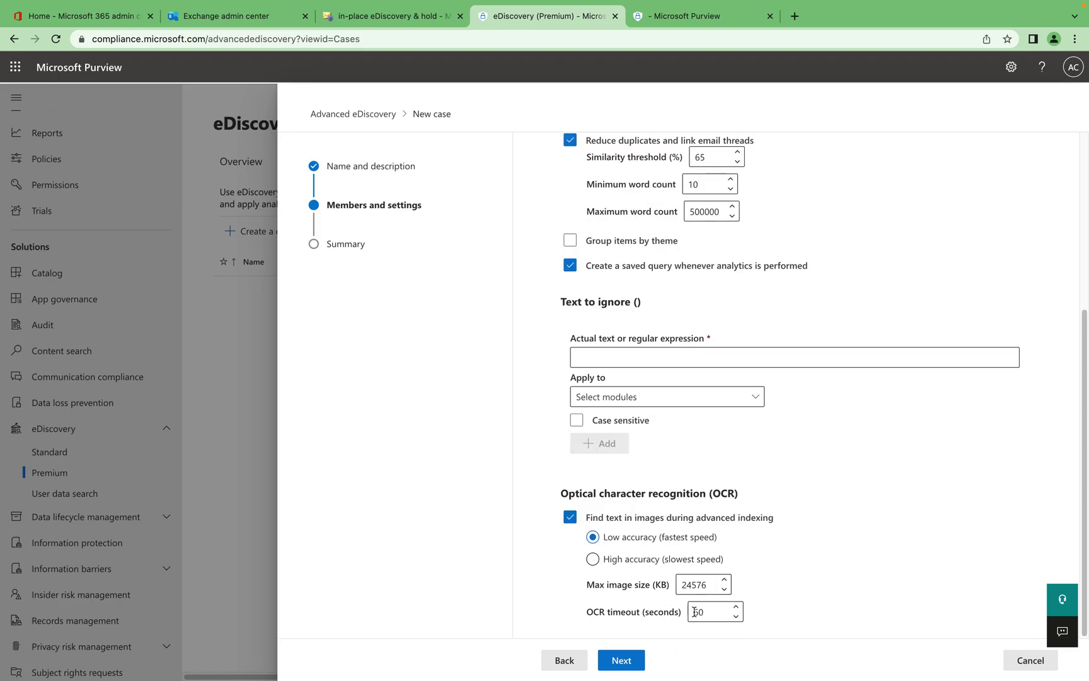
pyautogui.click(621, 660)
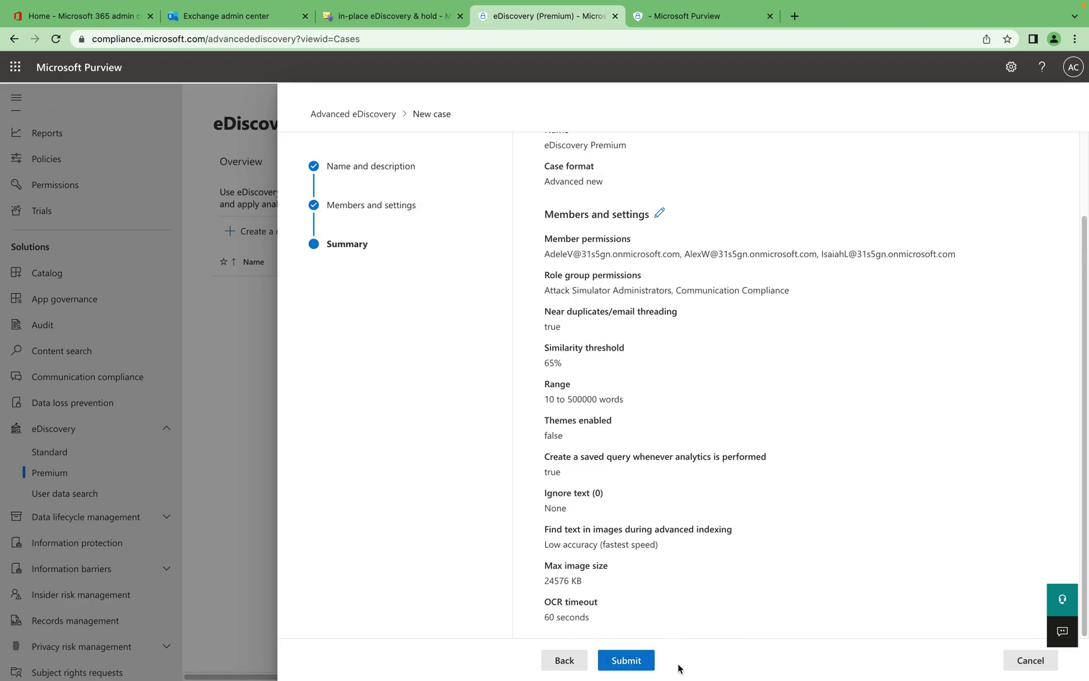
# - Submit the eDiscovery Premium case and open its Overview page
pyautogui.click(642, 662)
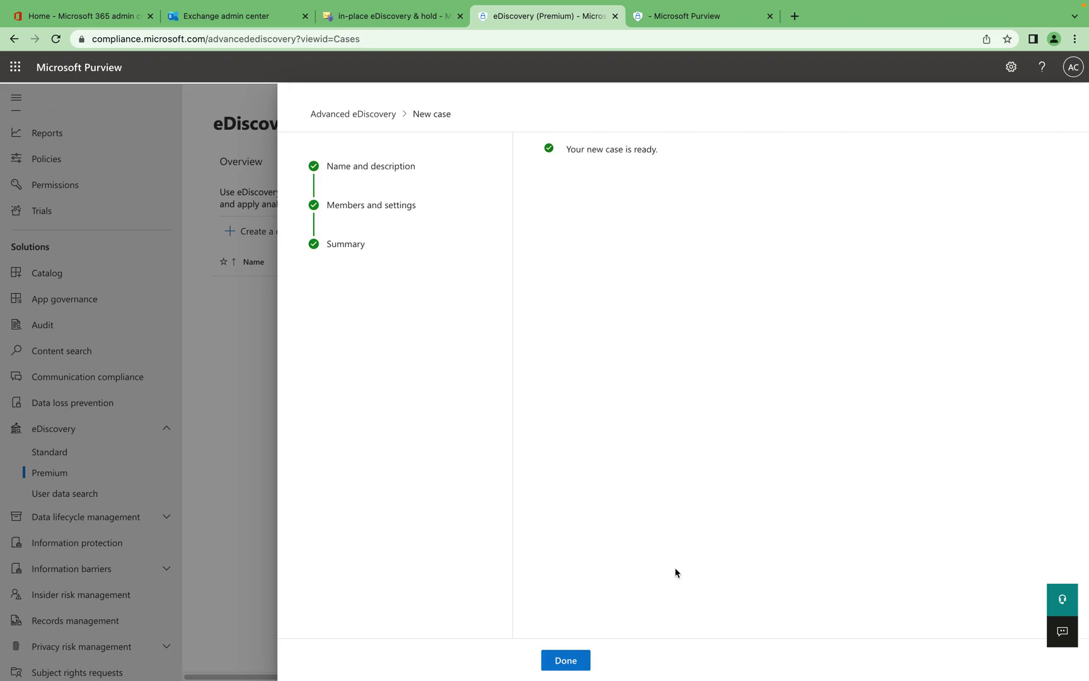
pyautogui.click(570, 668)
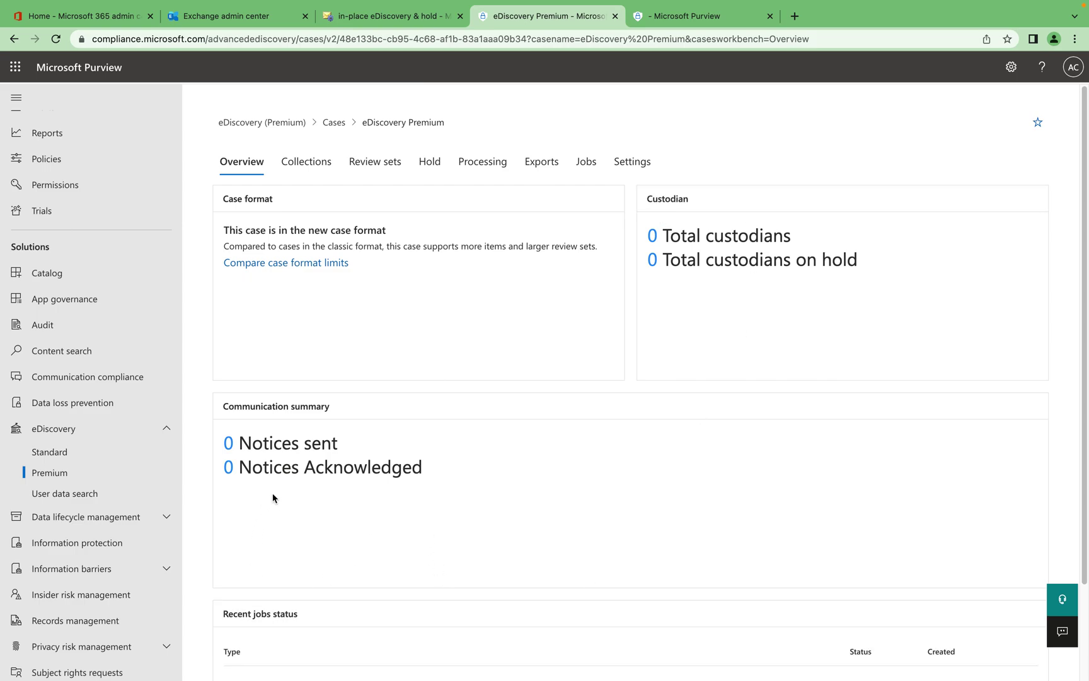
# - Review the case's Collections, Review sets, Hold, Processing and Exports pages, then switch to PowerPoint
pyautogui.click(306, 161)
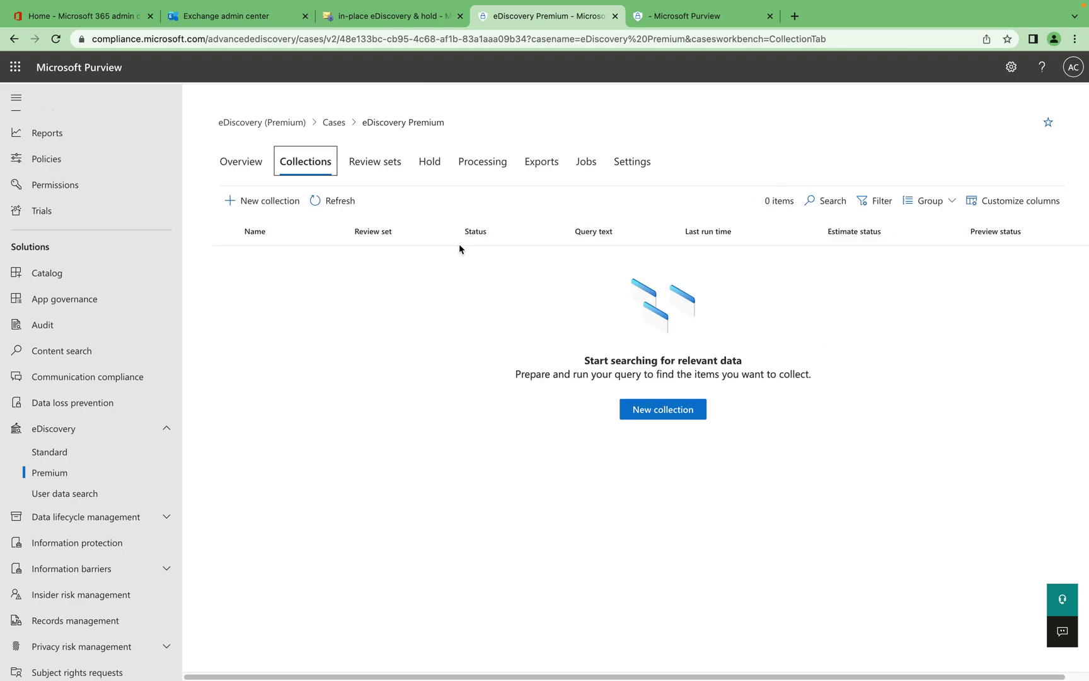
pyautogui.click(394, 163)
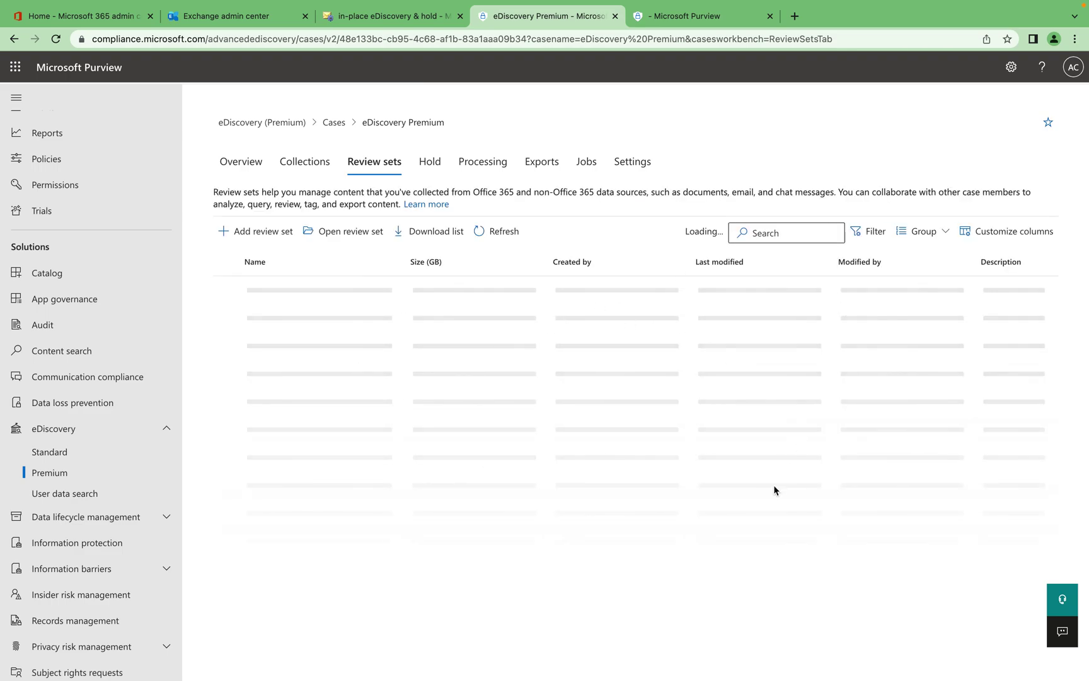
pyautogui.click(447, 170)
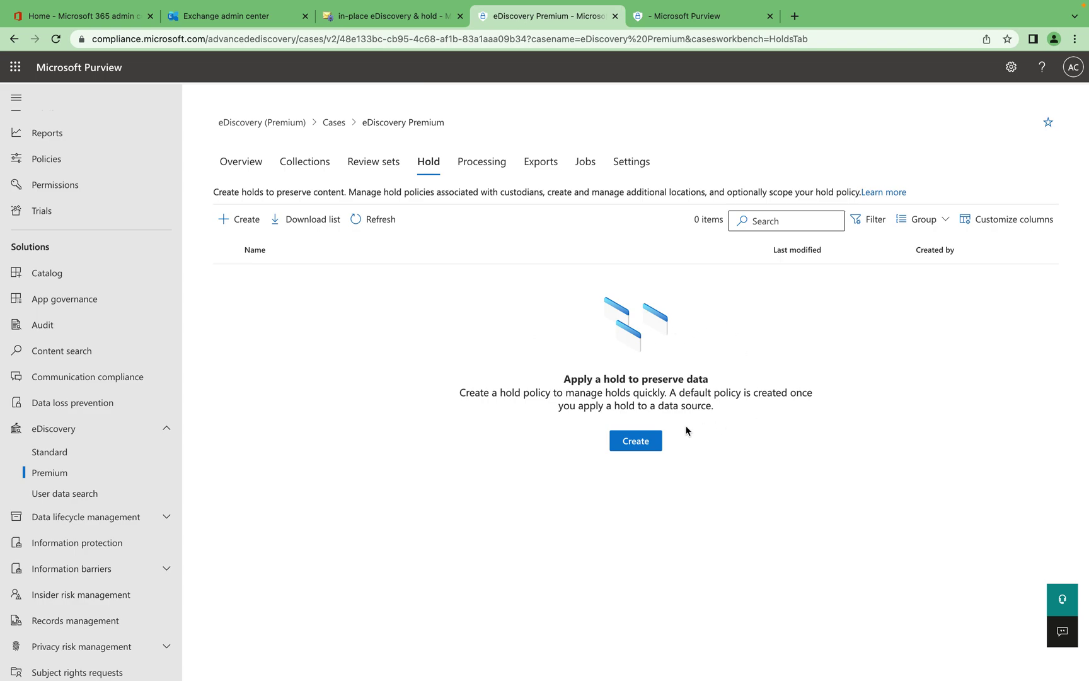
pyautogui.click(486, 169)
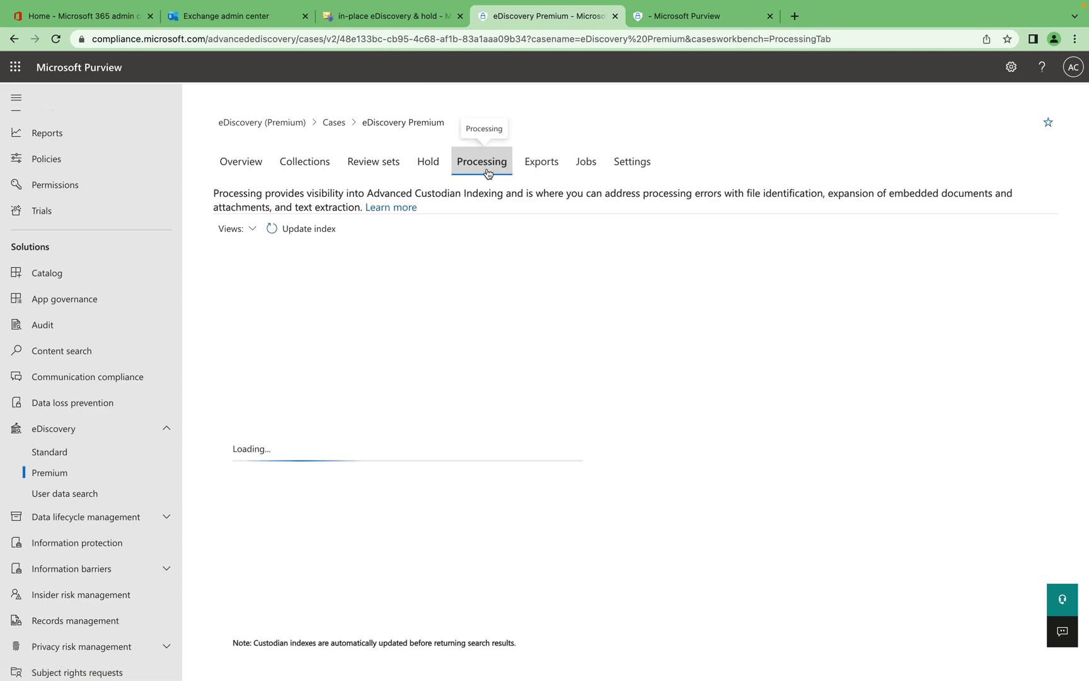
pyautogui.click(541, 164)
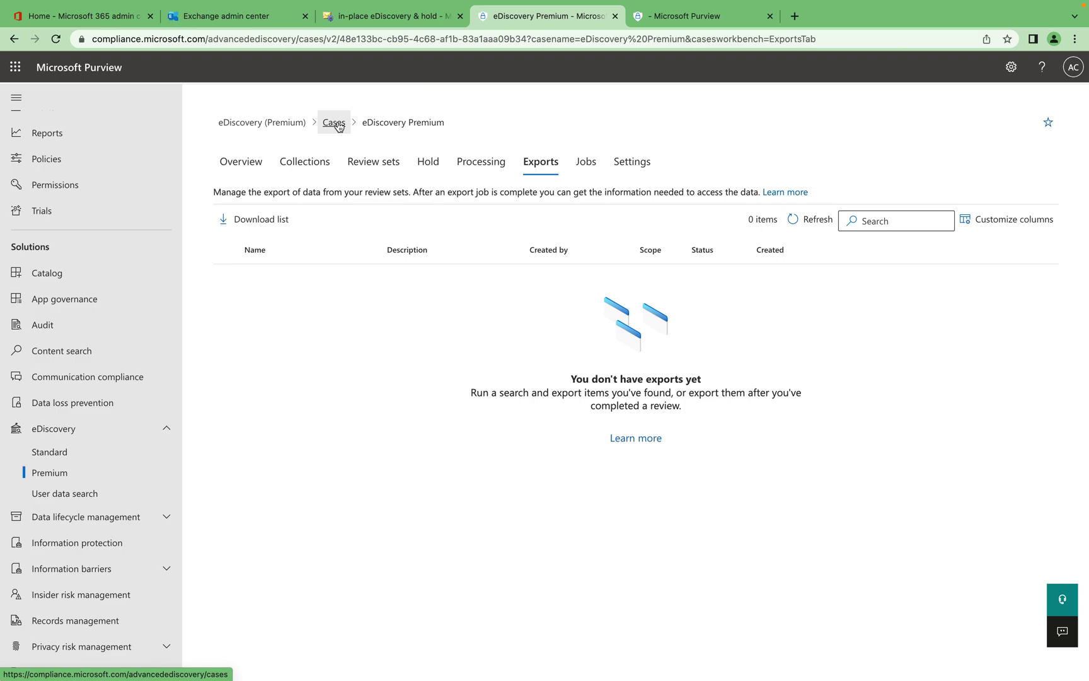
pyautogui.press('super+Tab')
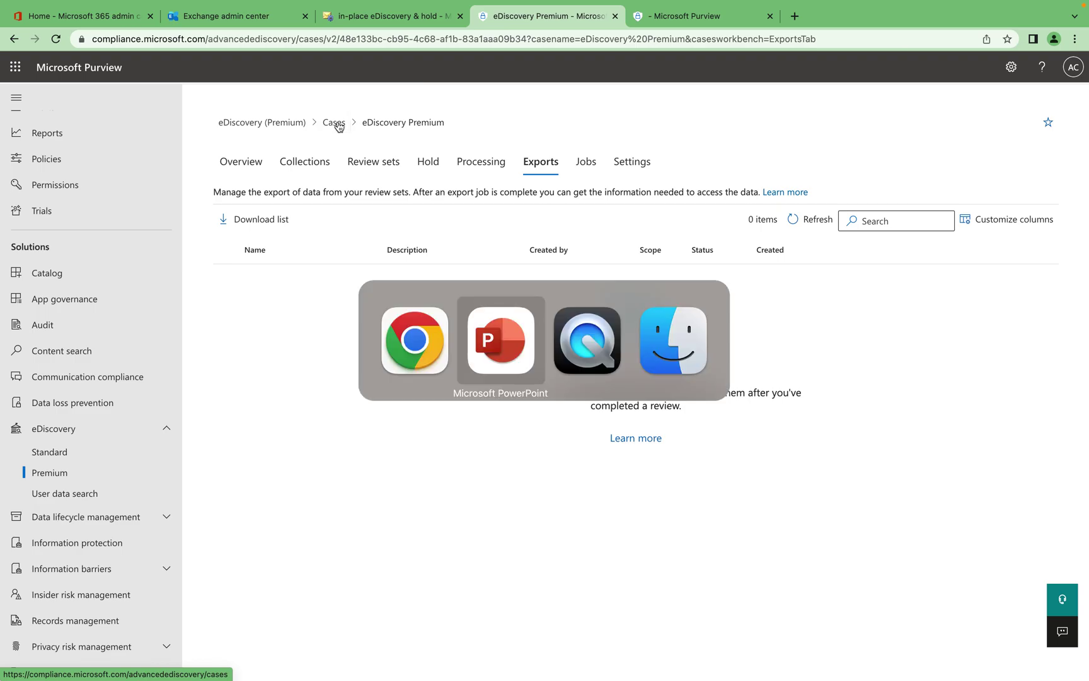